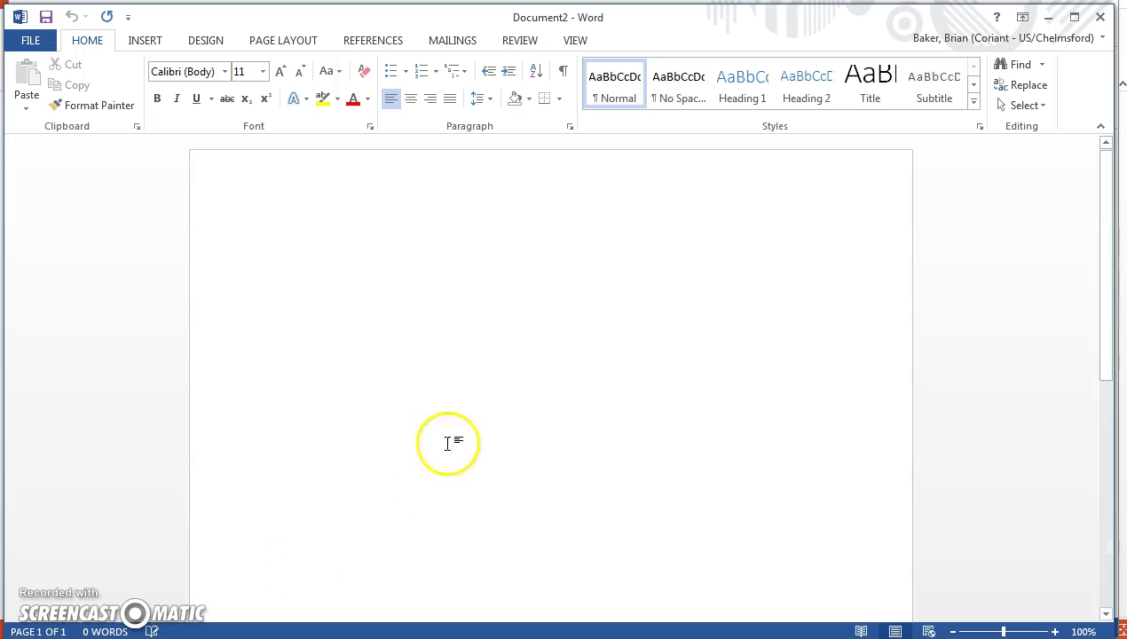
Turn on formatting marks in the blank document, then insert and remove an empty paragraph.
left_click(564, 79)
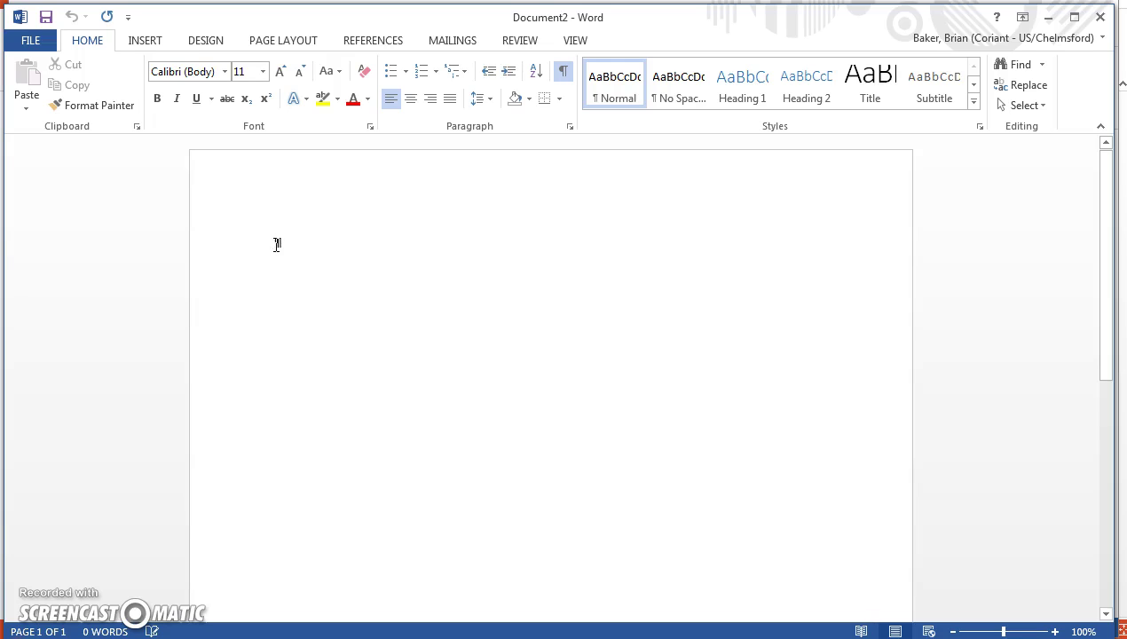
key("Return")
key("BackSpace")
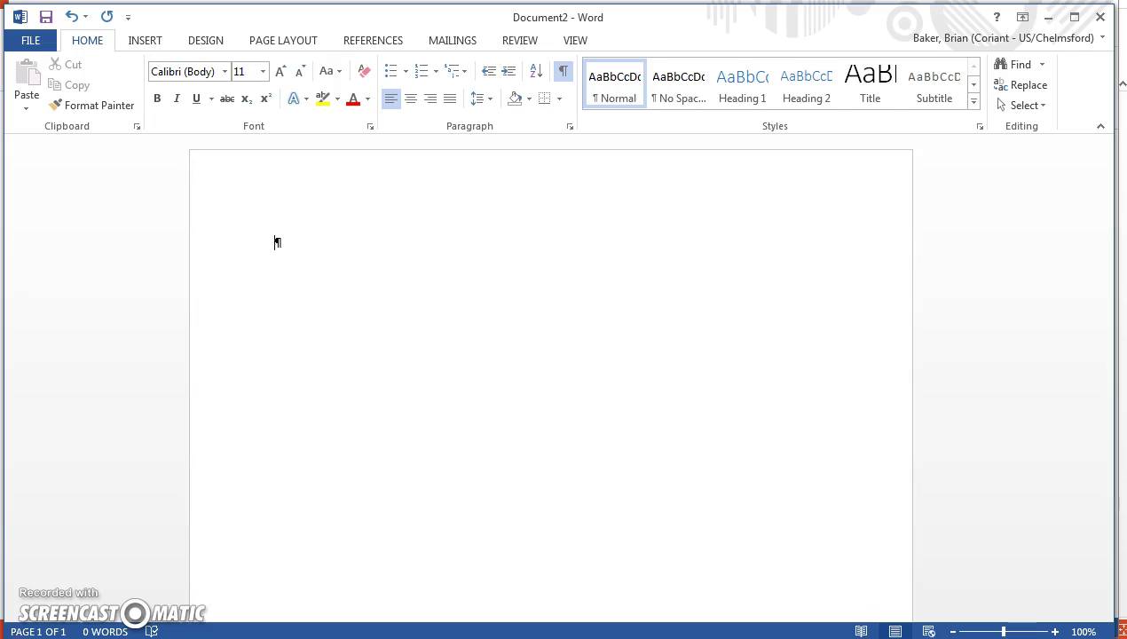
Enter the headline "Puppy for Sale", leave an empty paragraph below it, and begin the body text with "Own this six-old".
type("Puppy for Al")
key("BackSpace")
key("BackSpace")
type("Sale")
key("Return")
key("Return")
type("Own this ")
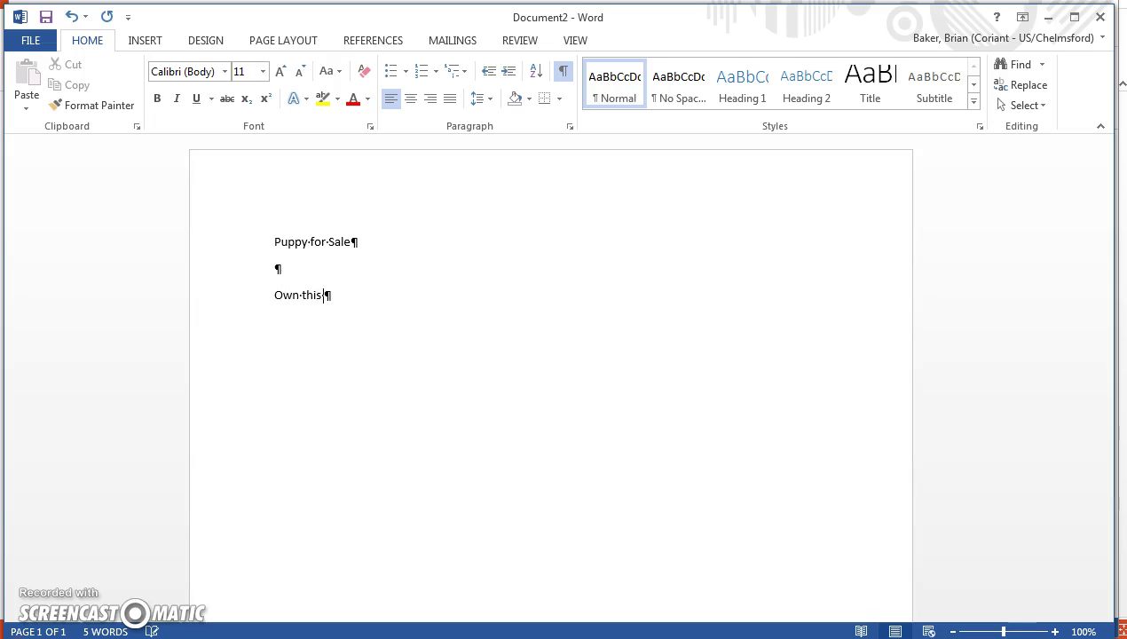
type("six old")
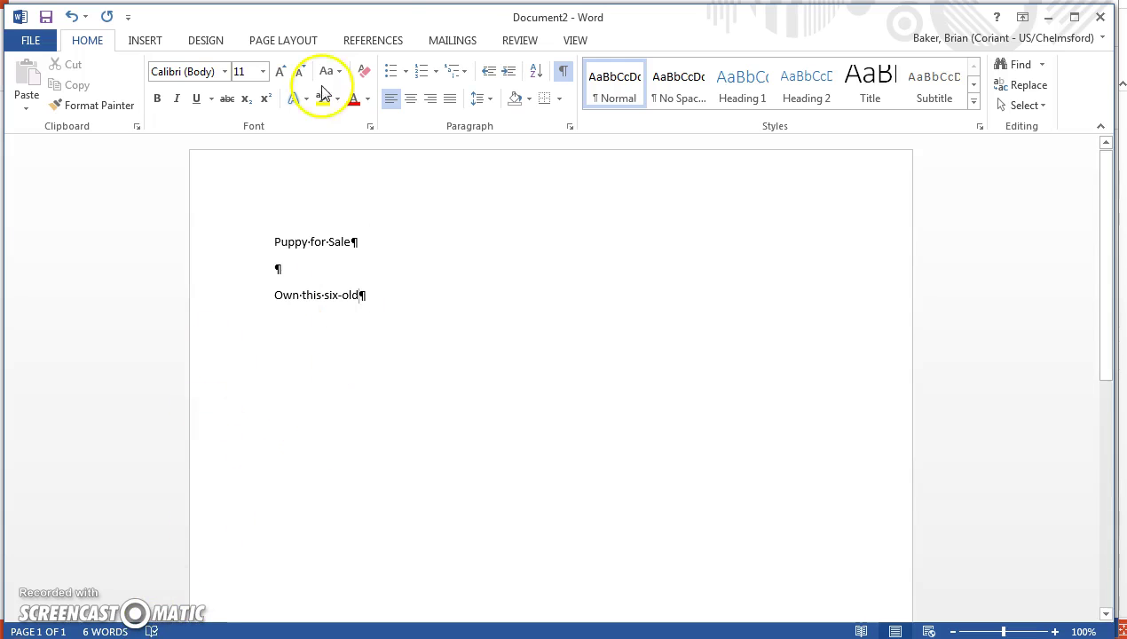
Switch to the other open document window, Document1.
left_click(577, 42)
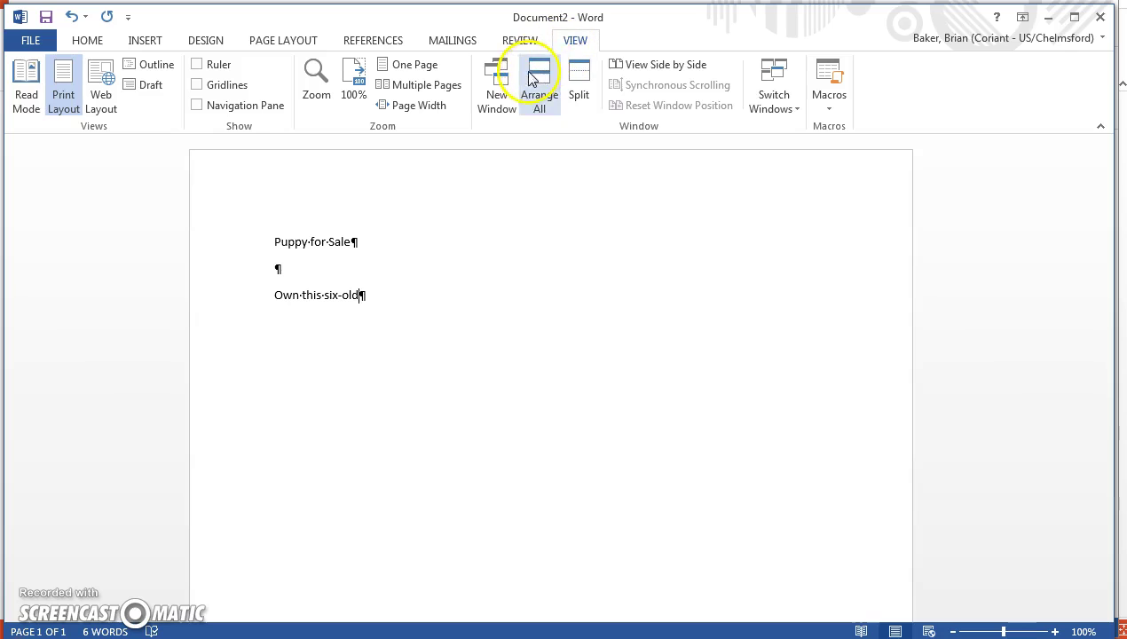
left_click(770, 87)
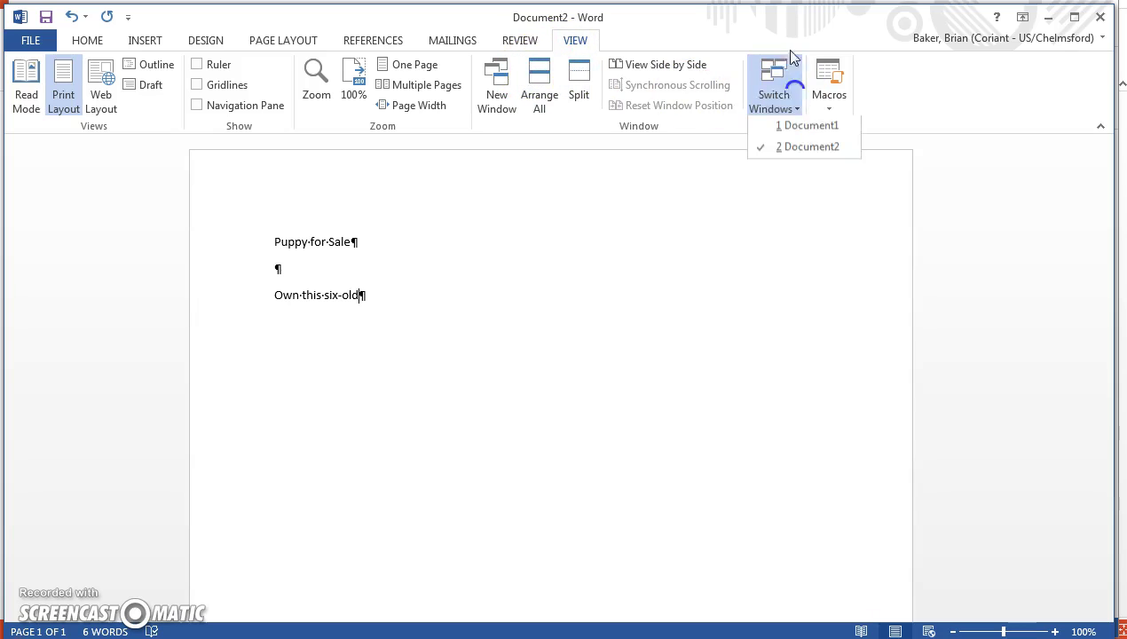
left_click(799, 132)
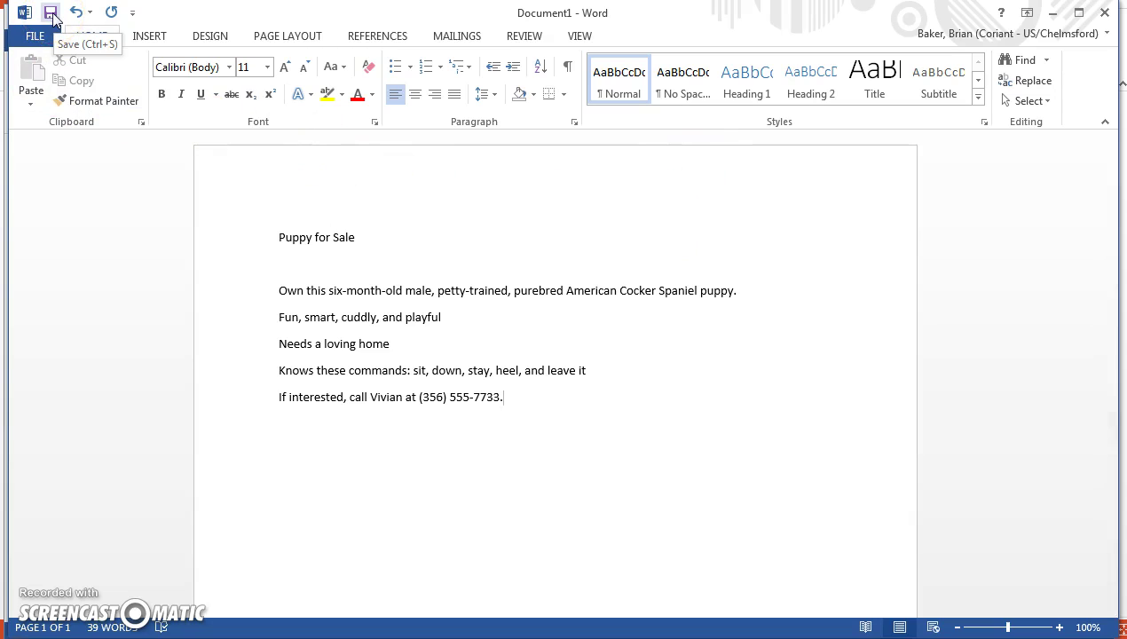
Save the document to the Desktop as a Word document named "Lab 1-1 Puppy for Sale Flyer".
left_click(43, 40)
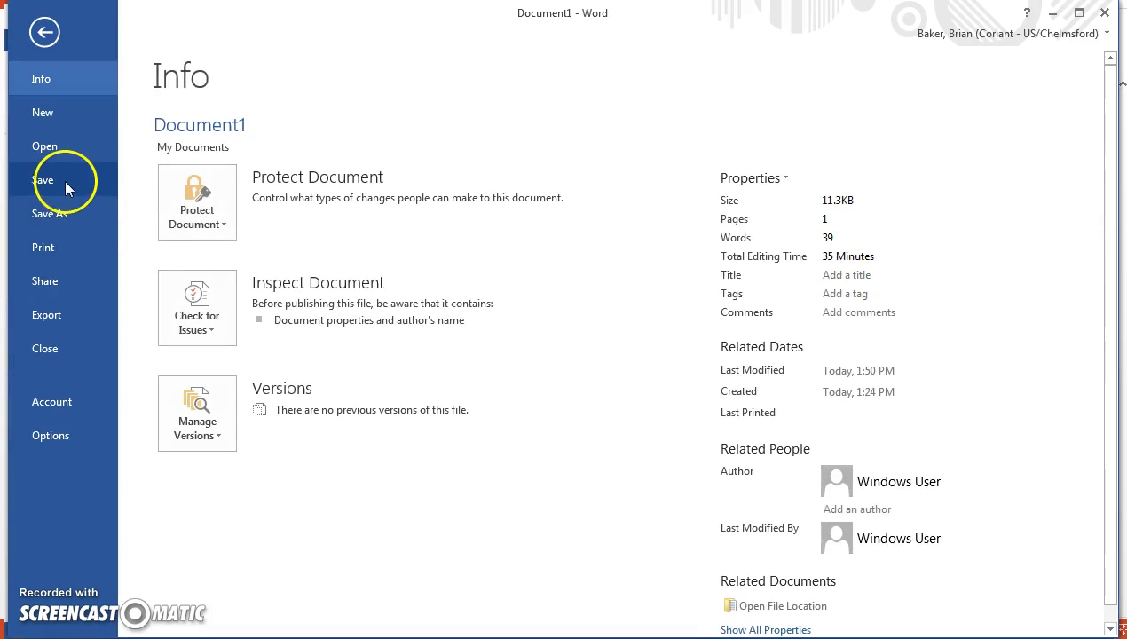
left_click(70, 209)
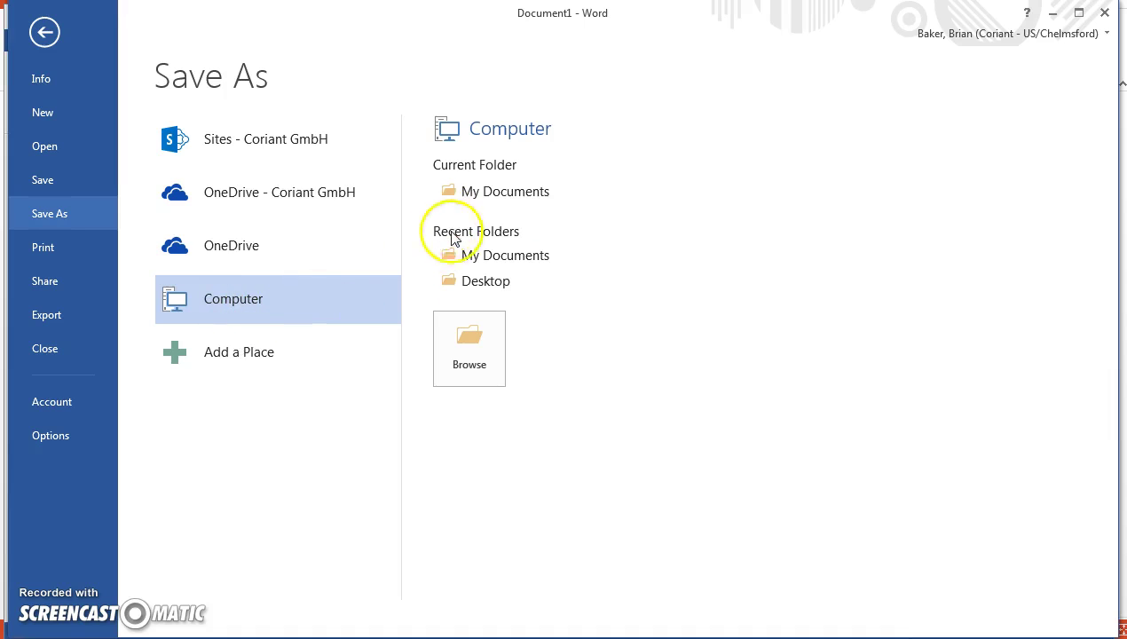
left_click(469, 290)
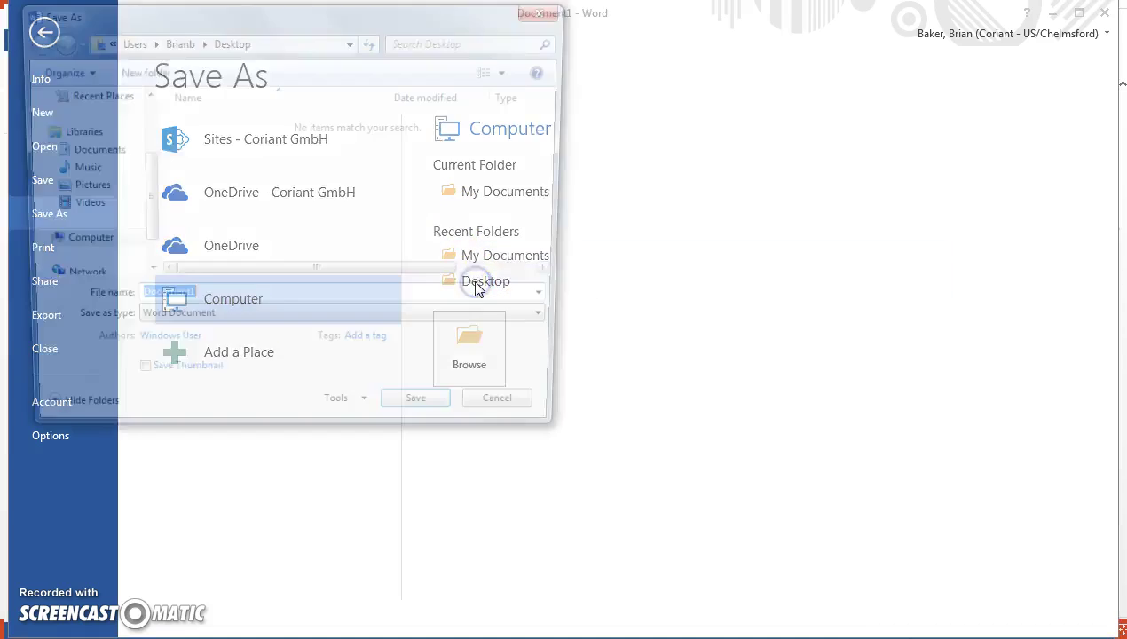
type("L")
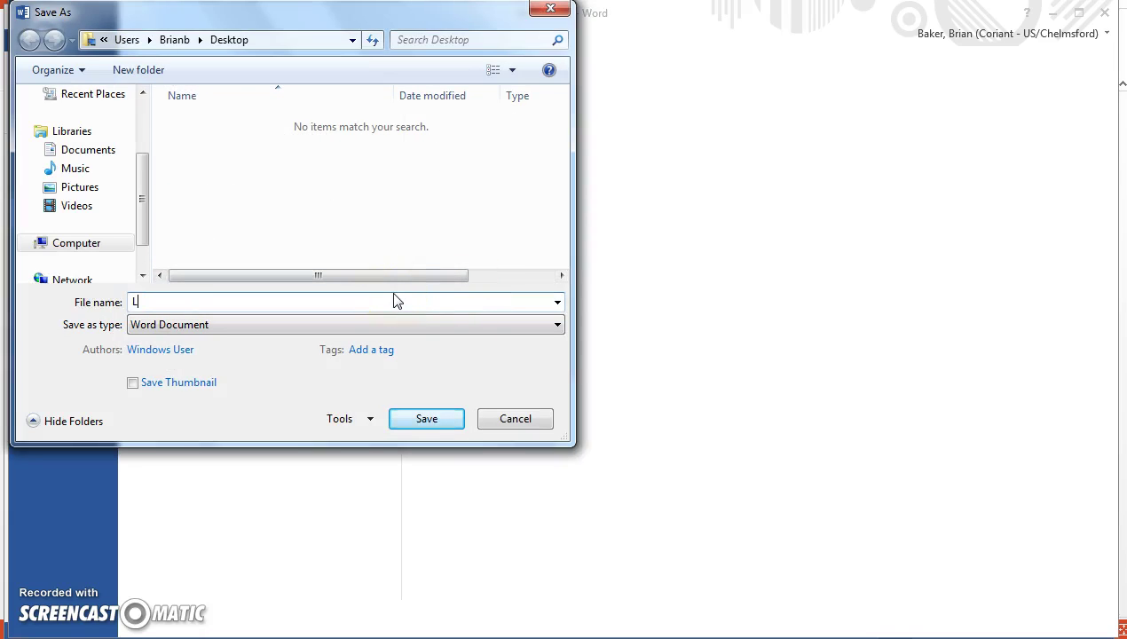
type("ab 1-1 Puppy for Sale Flyer")
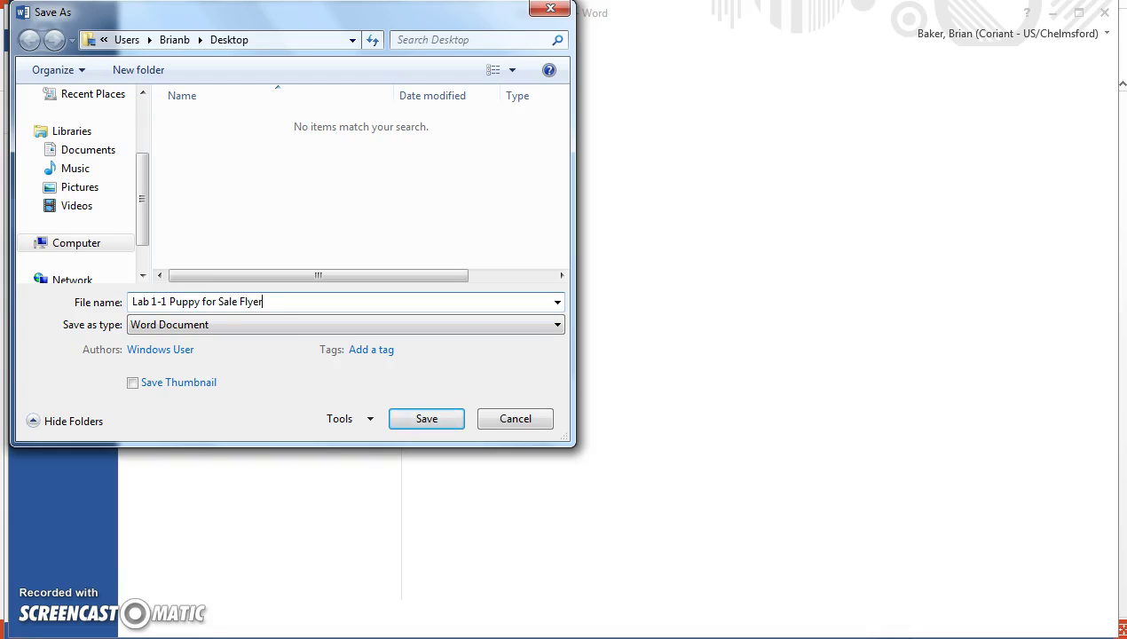
key("Return")
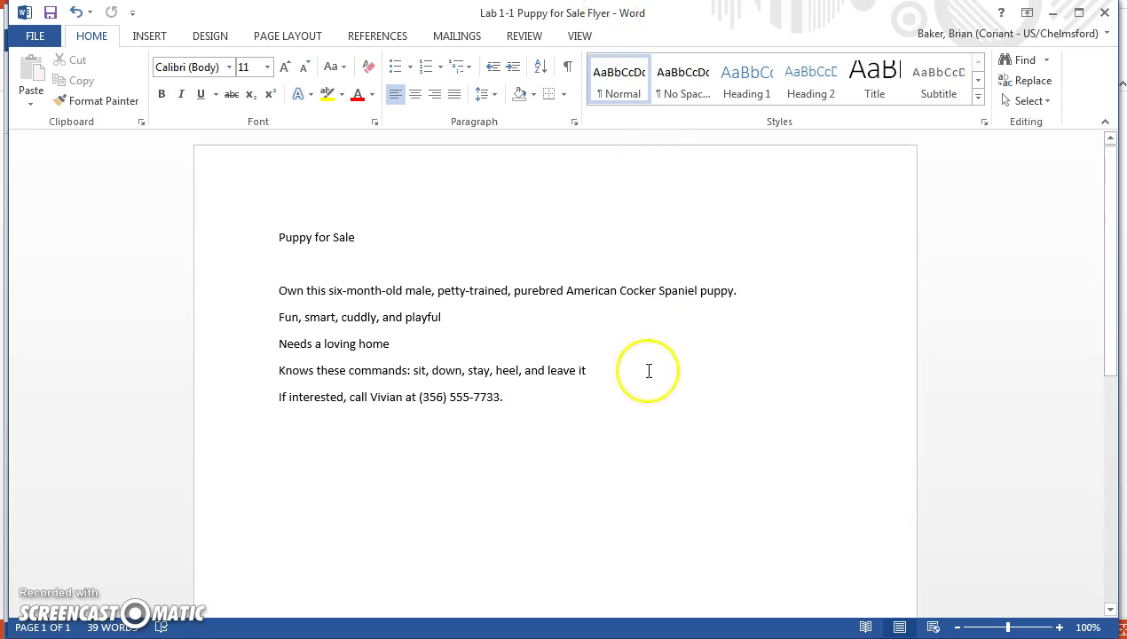
Center the "Puppy for Sale" headline and the contact line at the end of the flyer together.
left_click(240, 245)
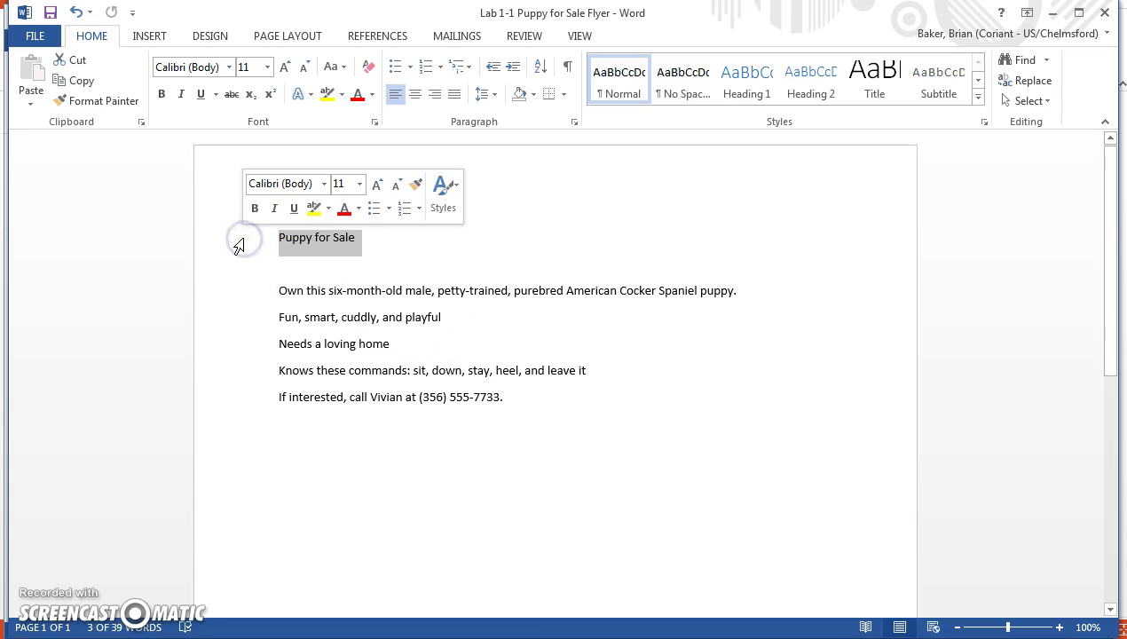
left_click(243, 406, "ctrl")
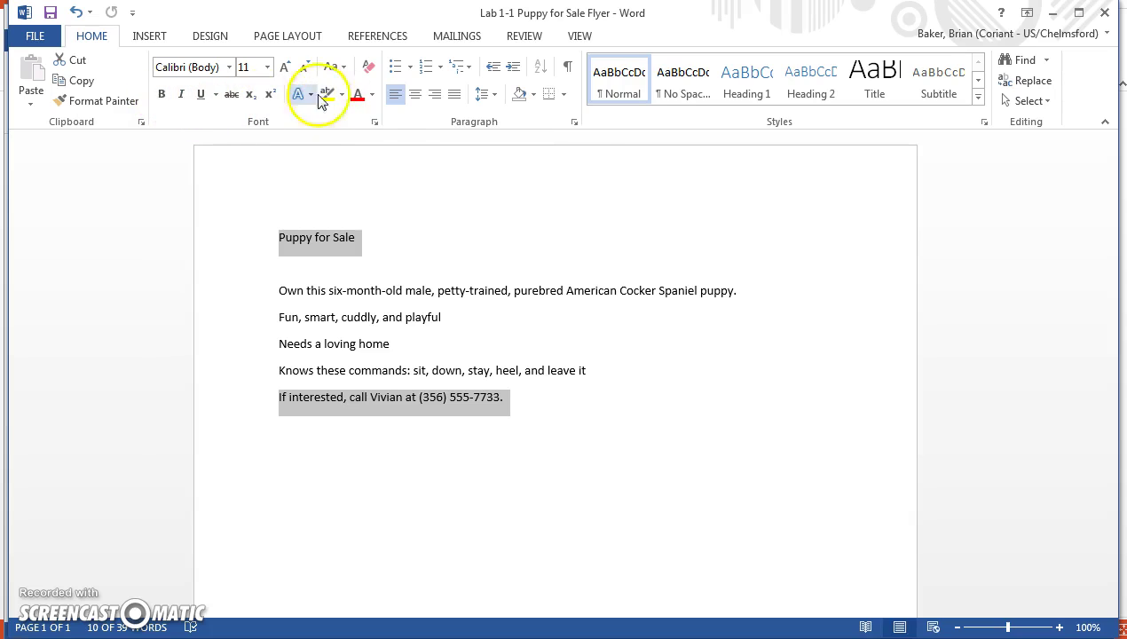
left_click(416, 96)
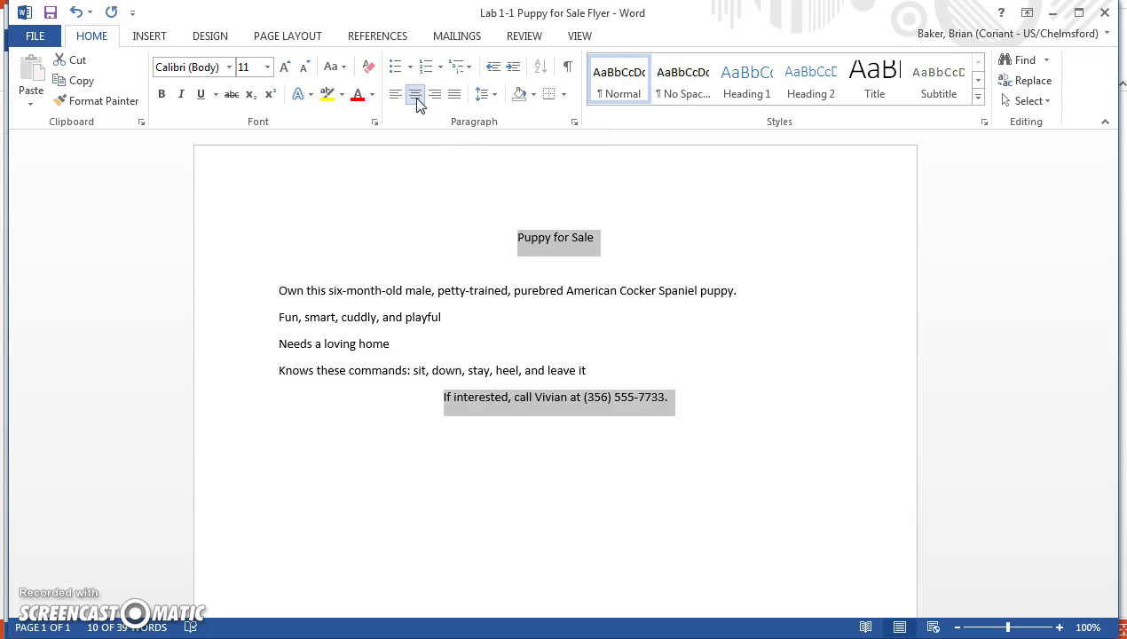
left_click(606, 543)
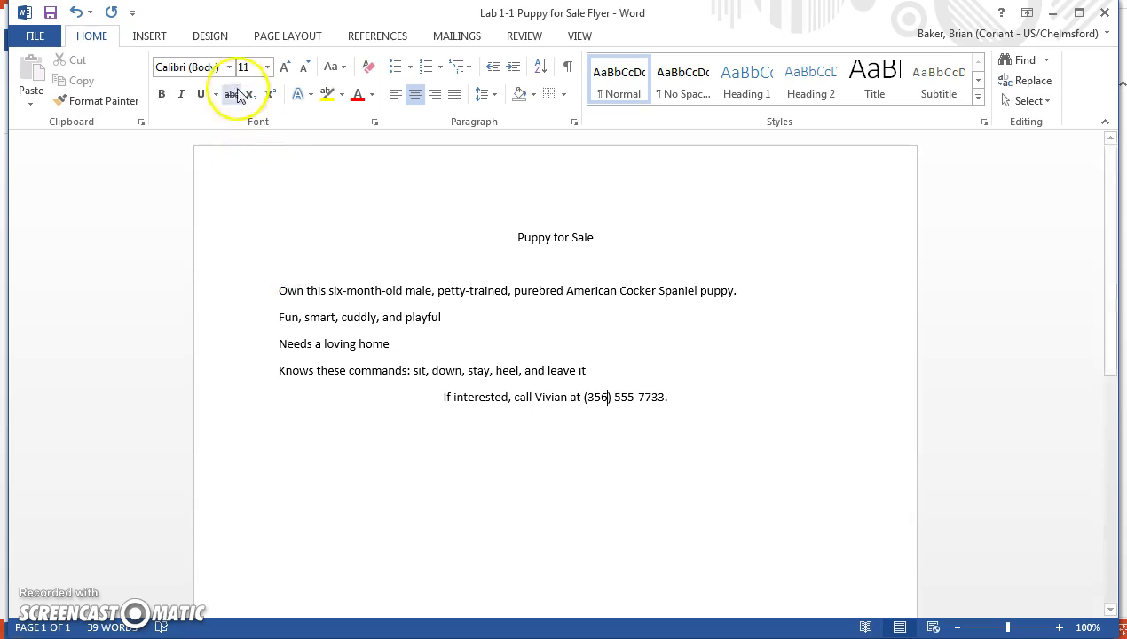
Apply the custom Aspect theme to the flyer.
left_click(213, 42)
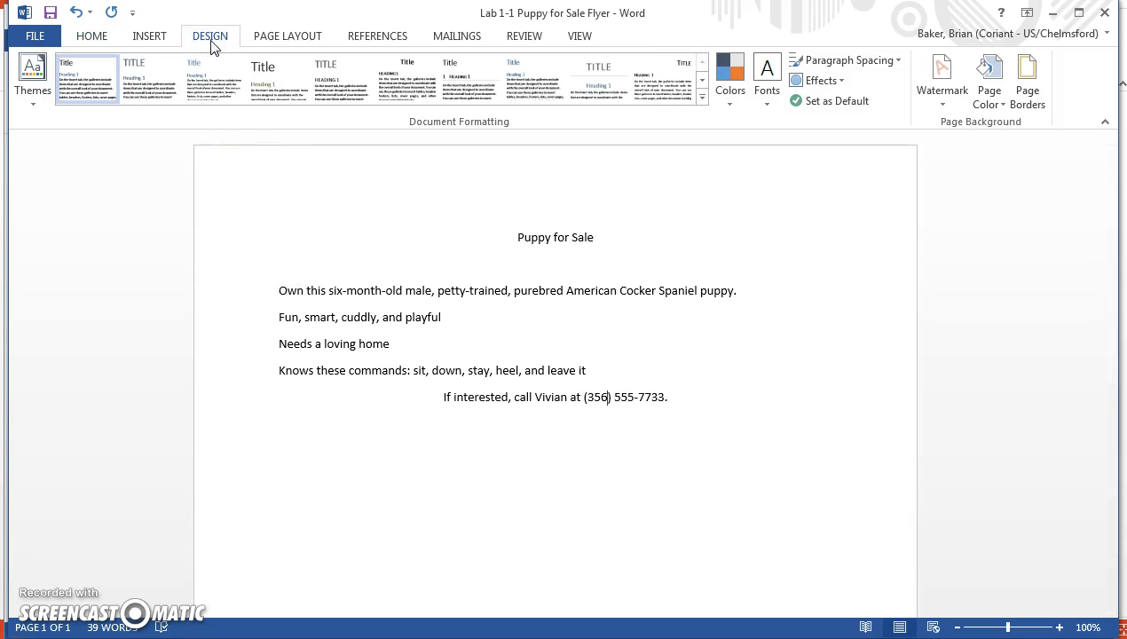
left_click(31, 105)
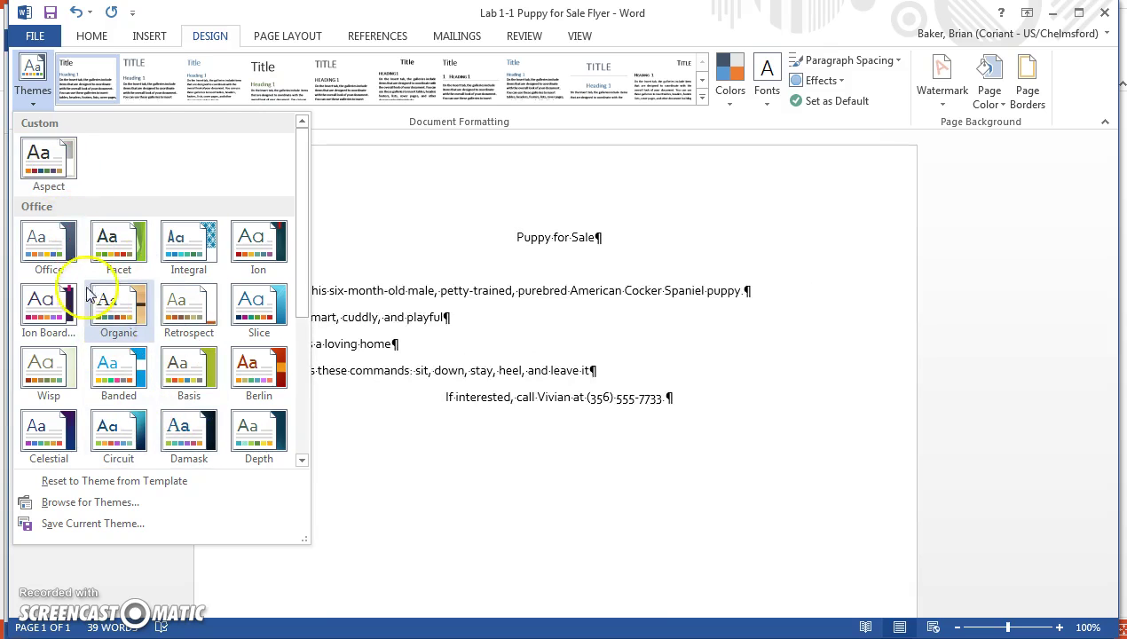
left_click(48, 164)
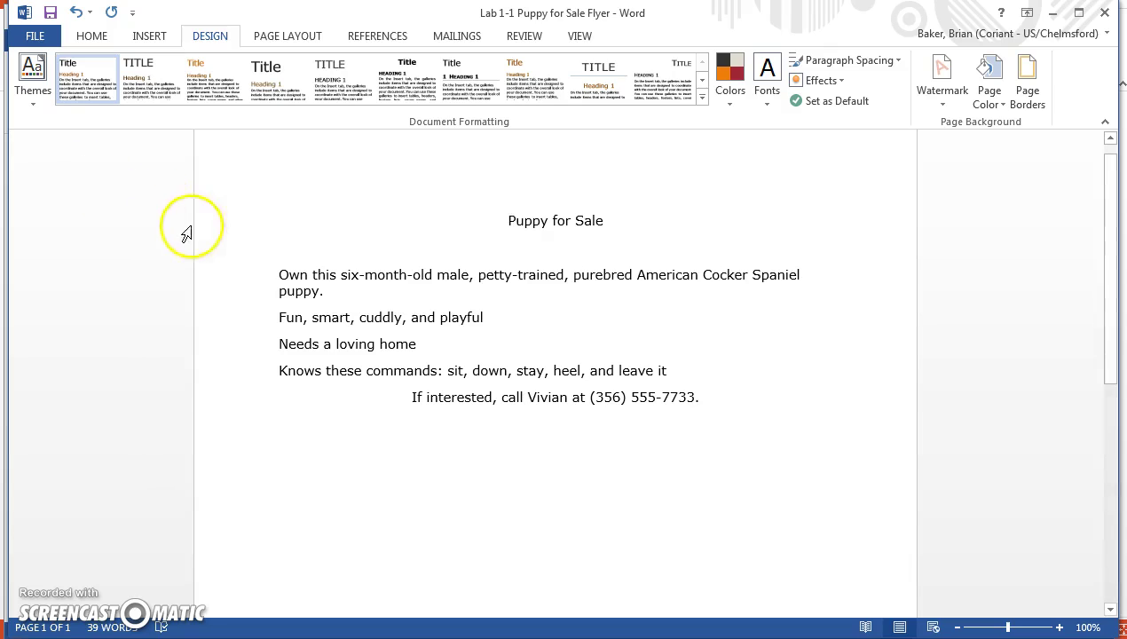
Set the "Puppy for Sale" headline's font size to 72.
left_click(232, 233)
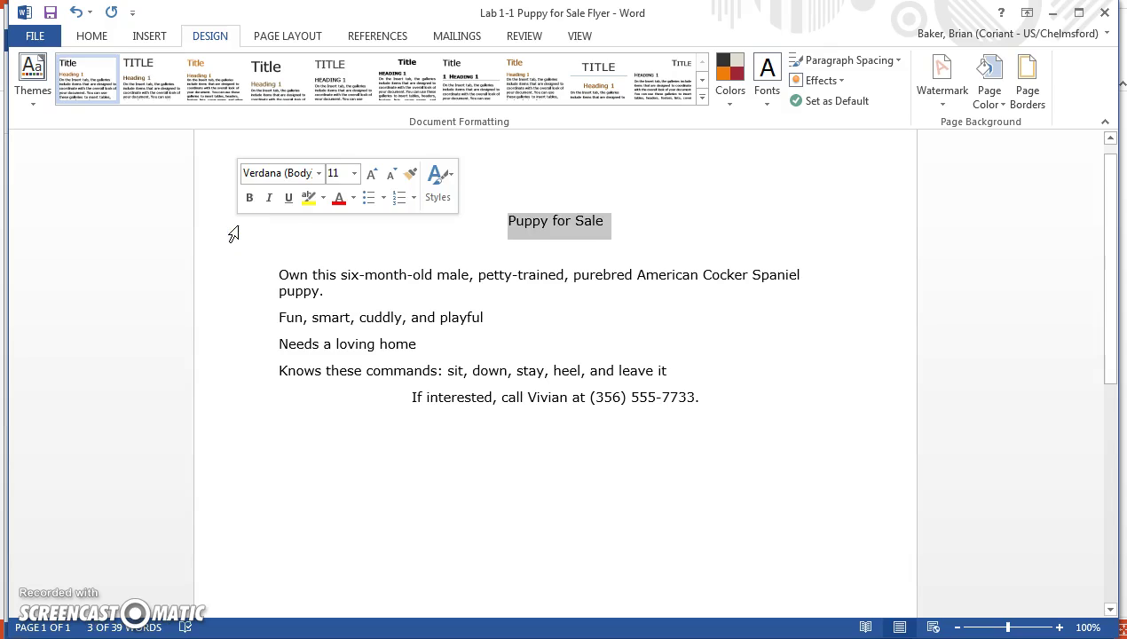
left_click(97, 42)
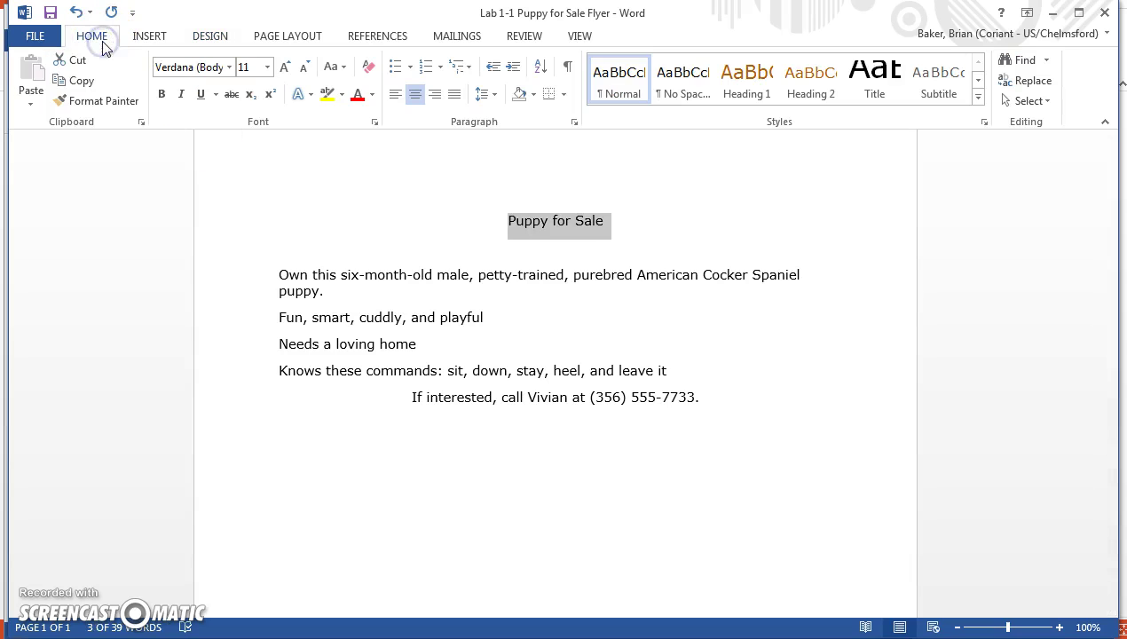
left_click(268, 68)
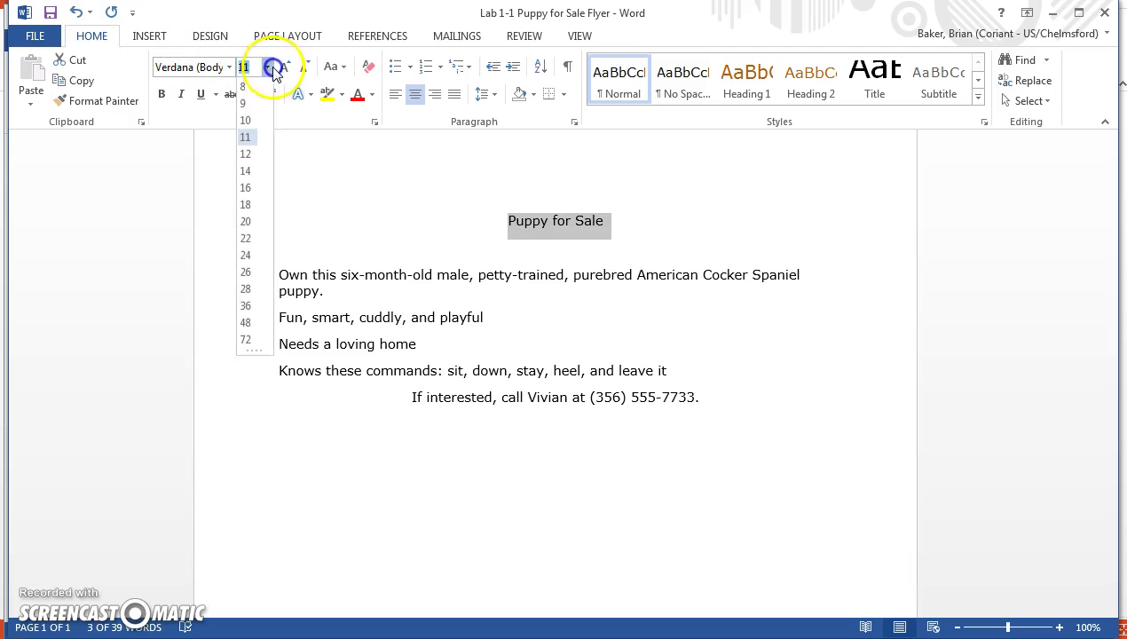
left_click(248, 342)
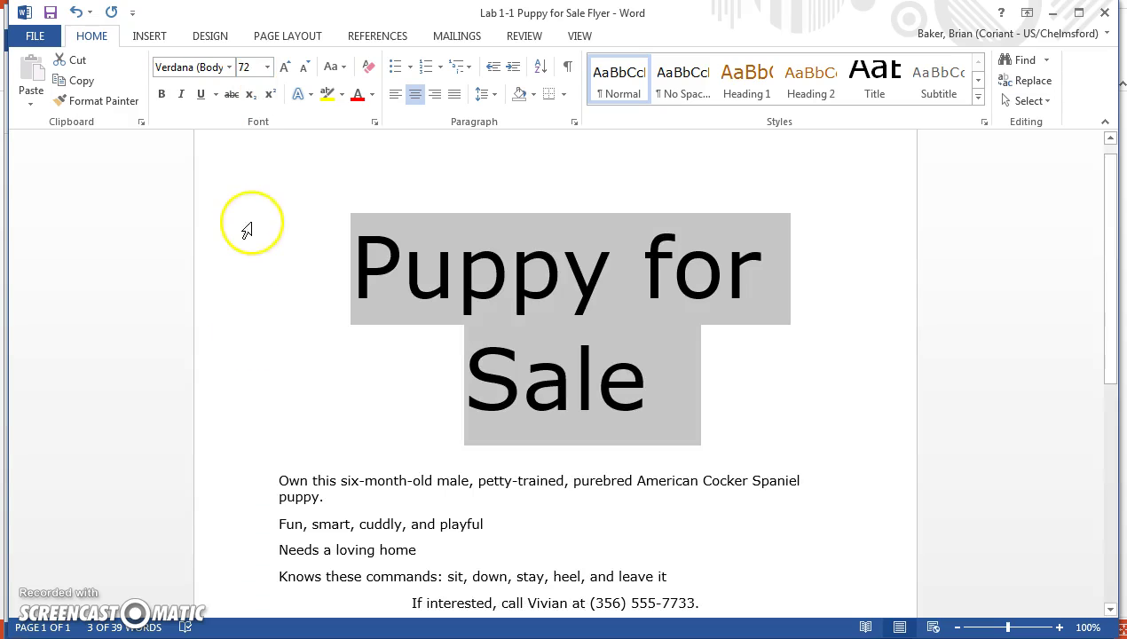
Set the headline's font to Gill Sans Ultra Bold Condensed and apply the dark purple text effect with a shadow.
left_click(230, 67)
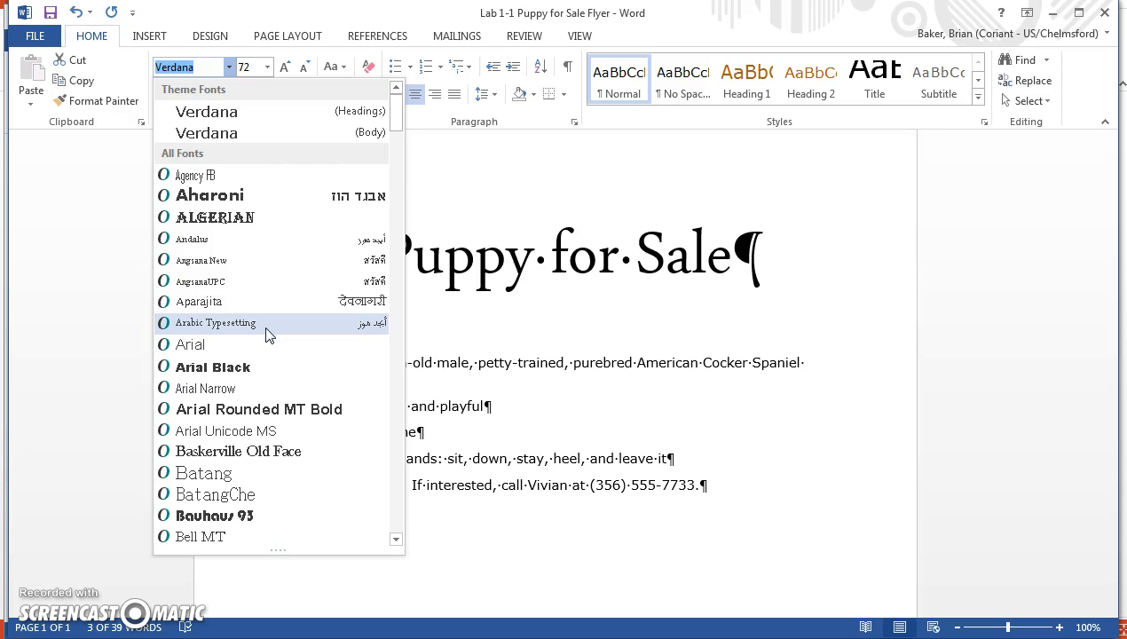
type("Gill Sans MT")
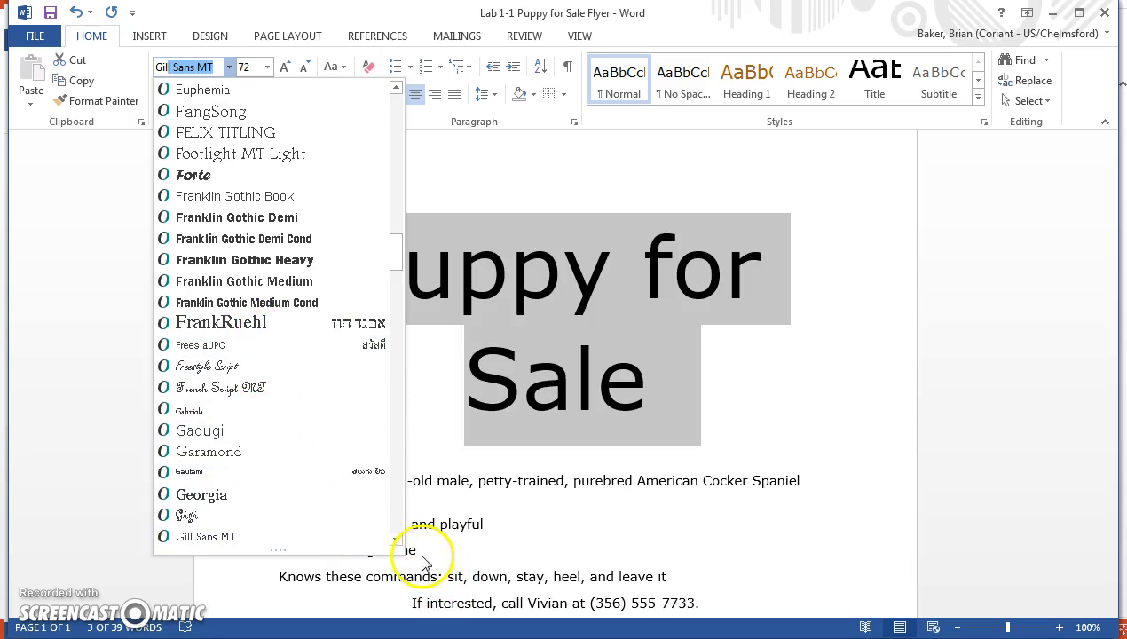
left_click(396, 540)
left_click(395, 540)
left_click(396, 540)
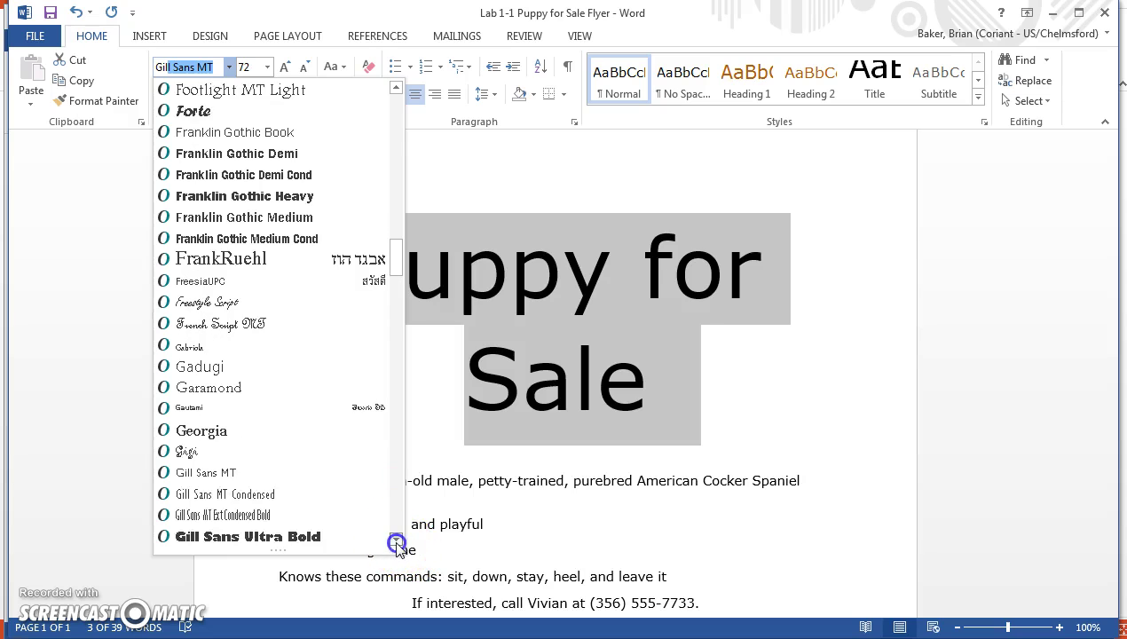
left_click(396, 541)
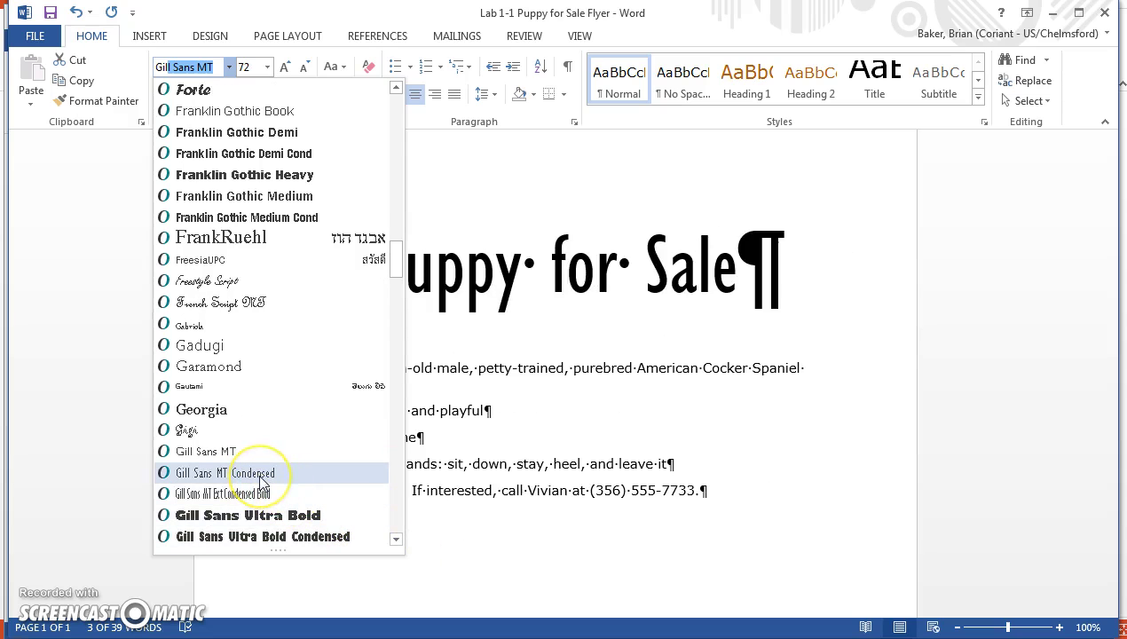
left_click(266, 538)
key("ctrl+shift+8")
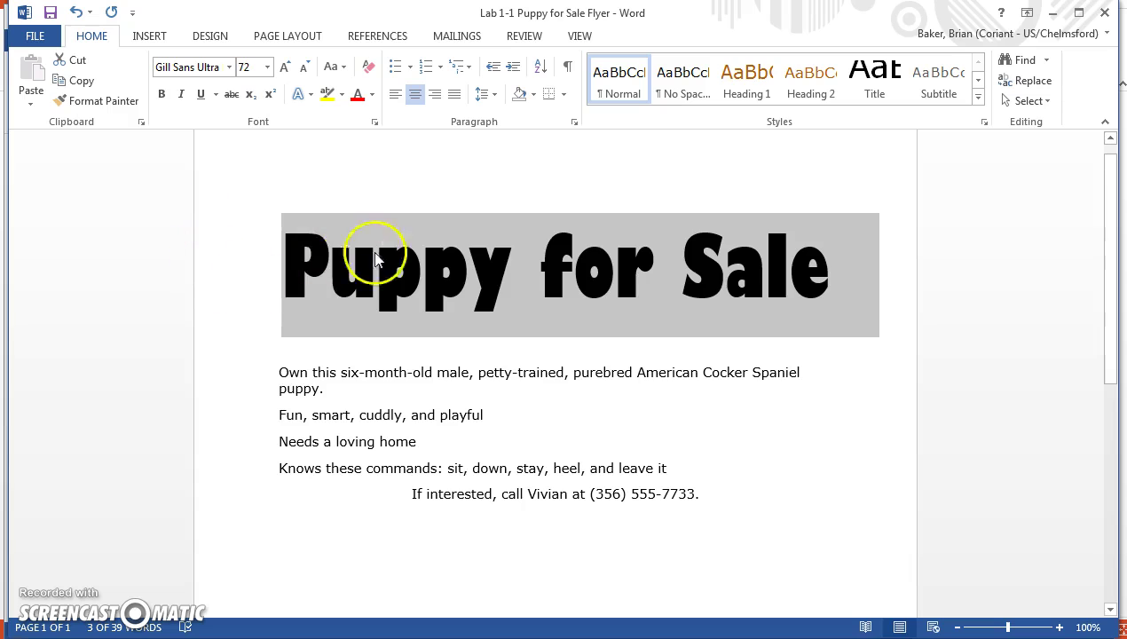
left_click(308, 98)
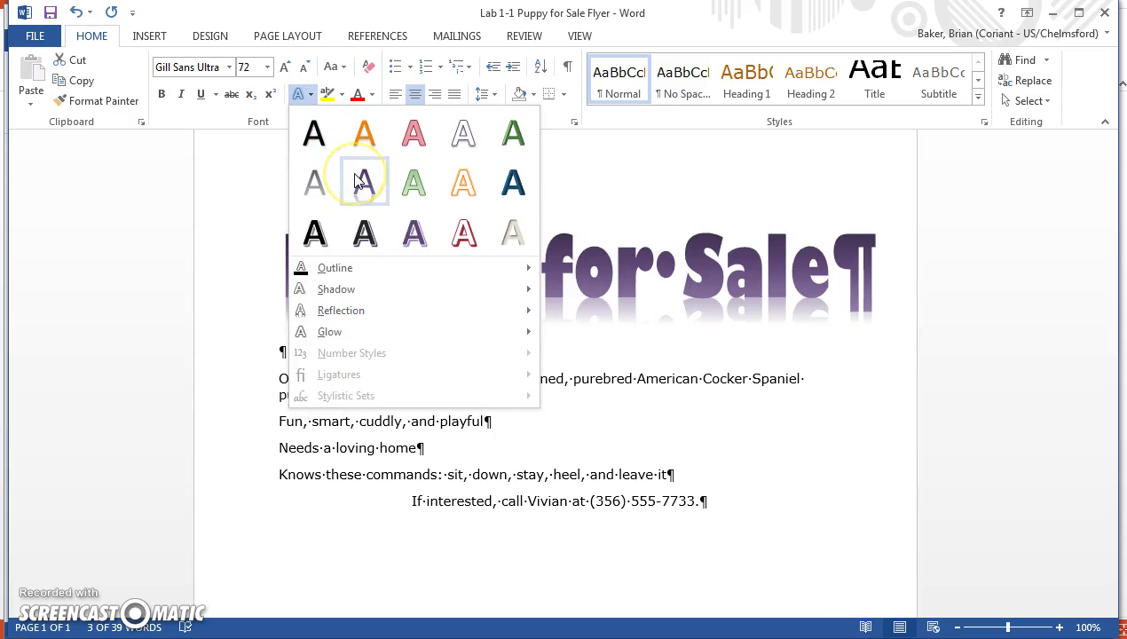
left_click(410, 232)
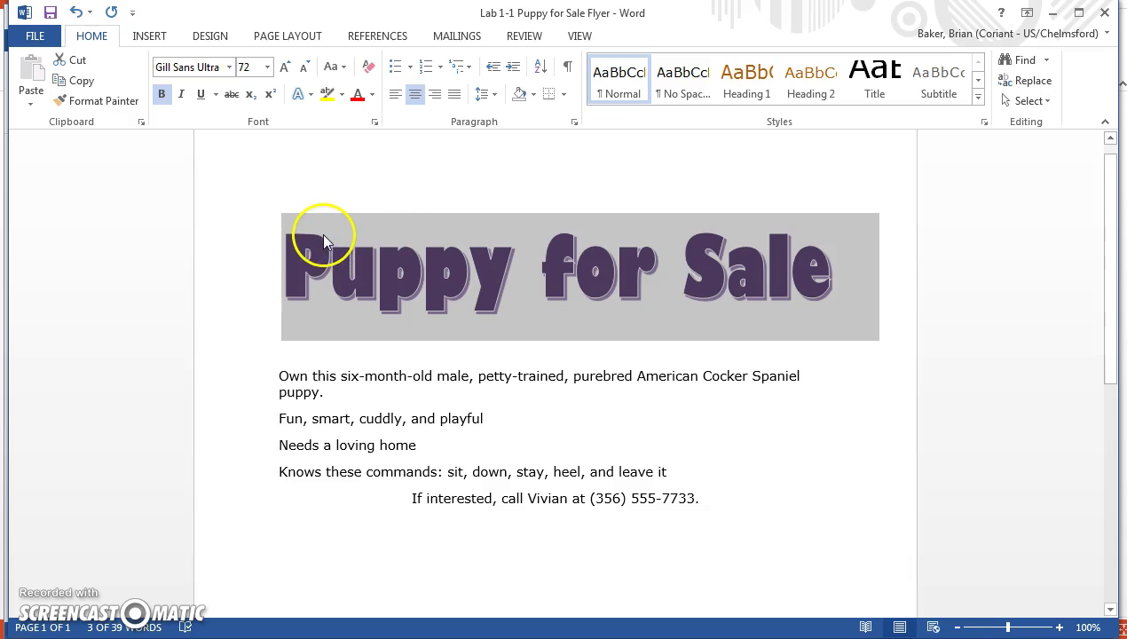
Set the font size of the body paragraphs between the headline and the contact line to 22.
left_click(250, 369)
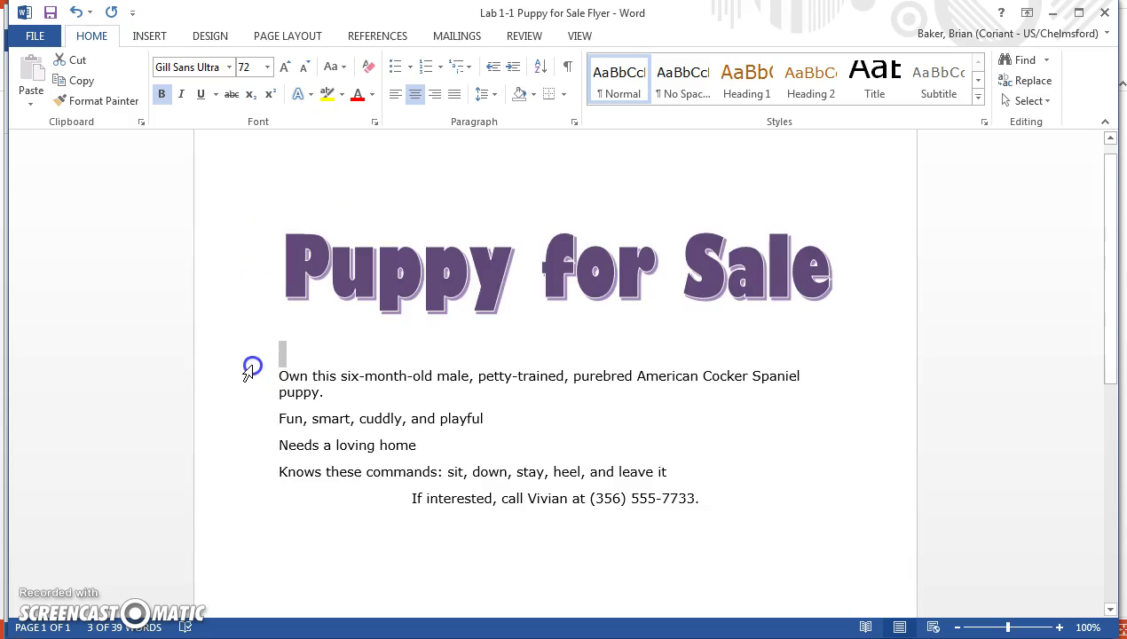
left_click_drag(250, 369, 255, 481)
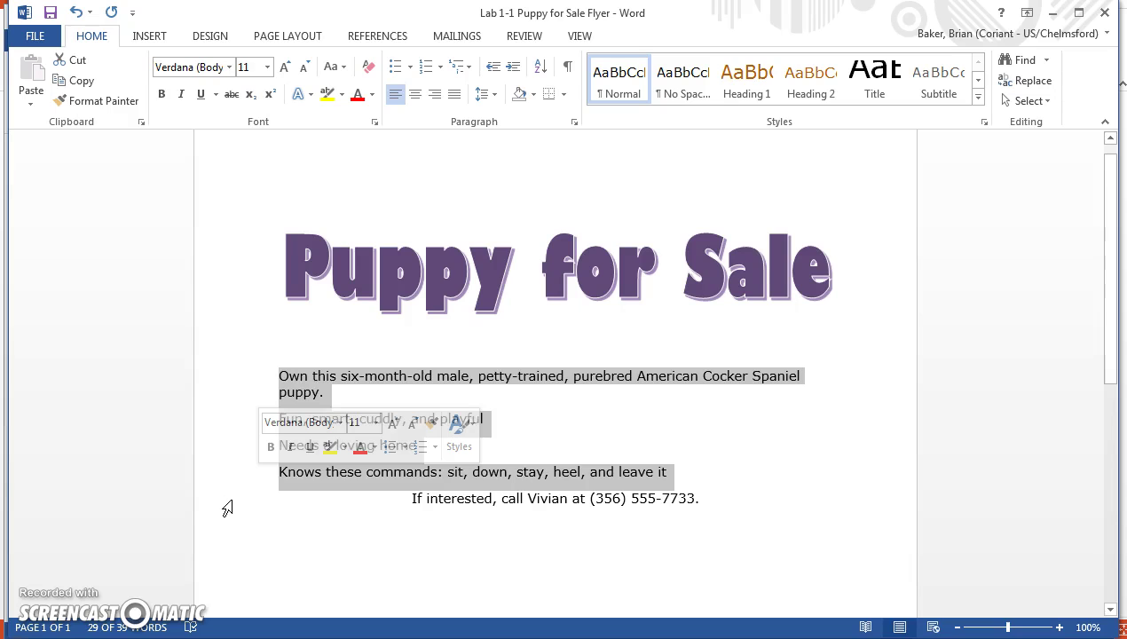
left_click(240, 519)
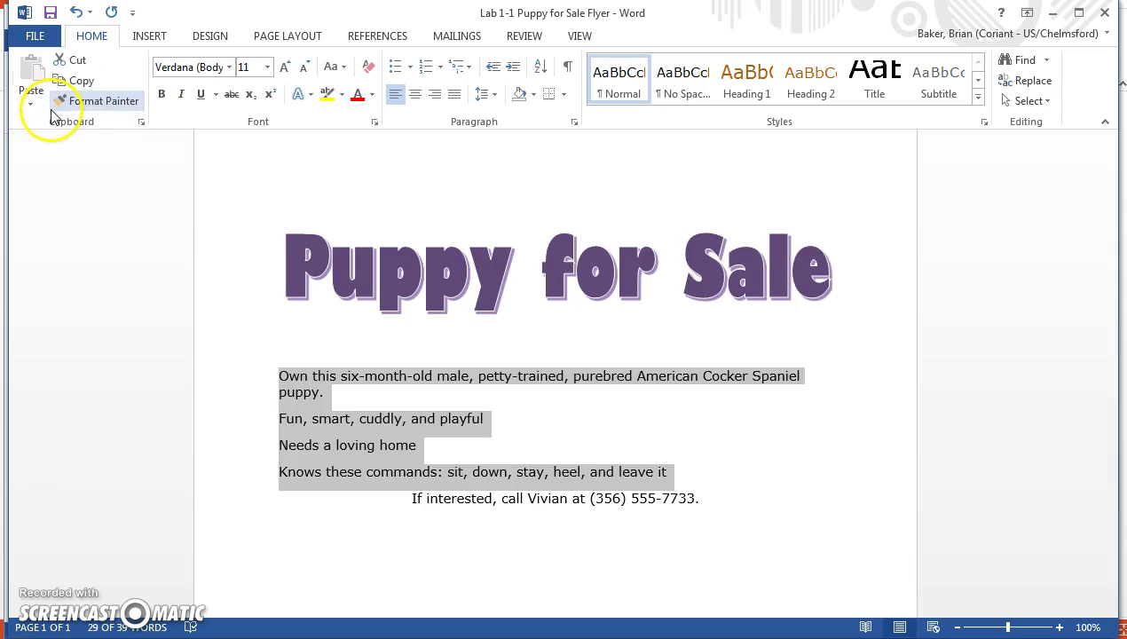
left_click(267, 67)
left_click(245, 240)
left_click_drag(1109, 258, 1109, 395)
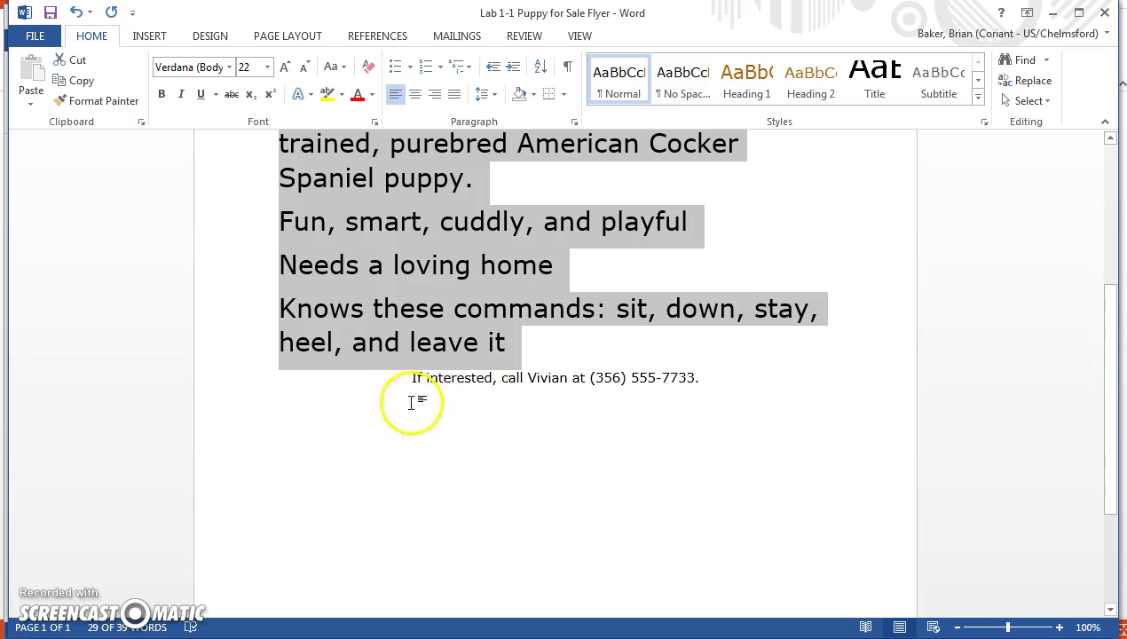
Set the font size of the centered contact line to 20.
left_click(249, 394)
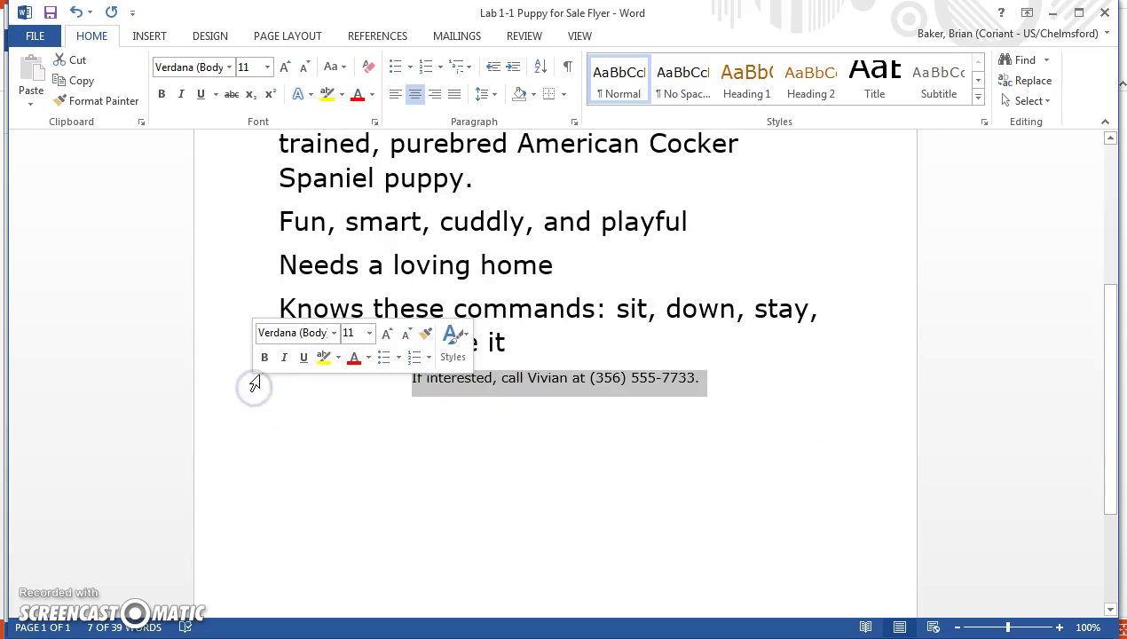
left_click(423, 461)
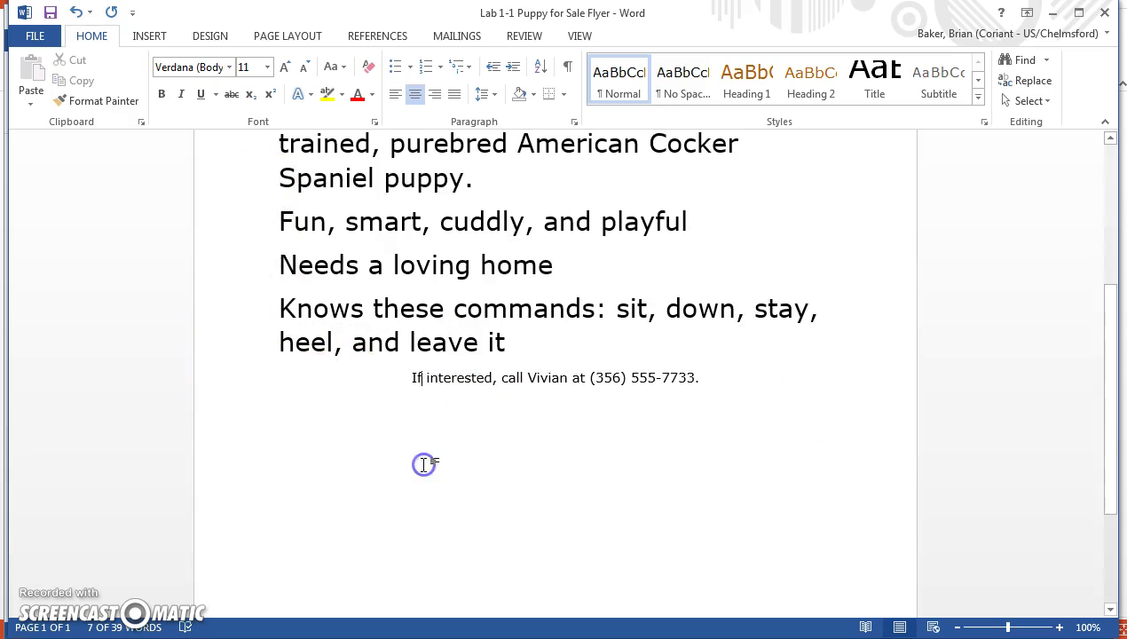
left_click(250, 384)
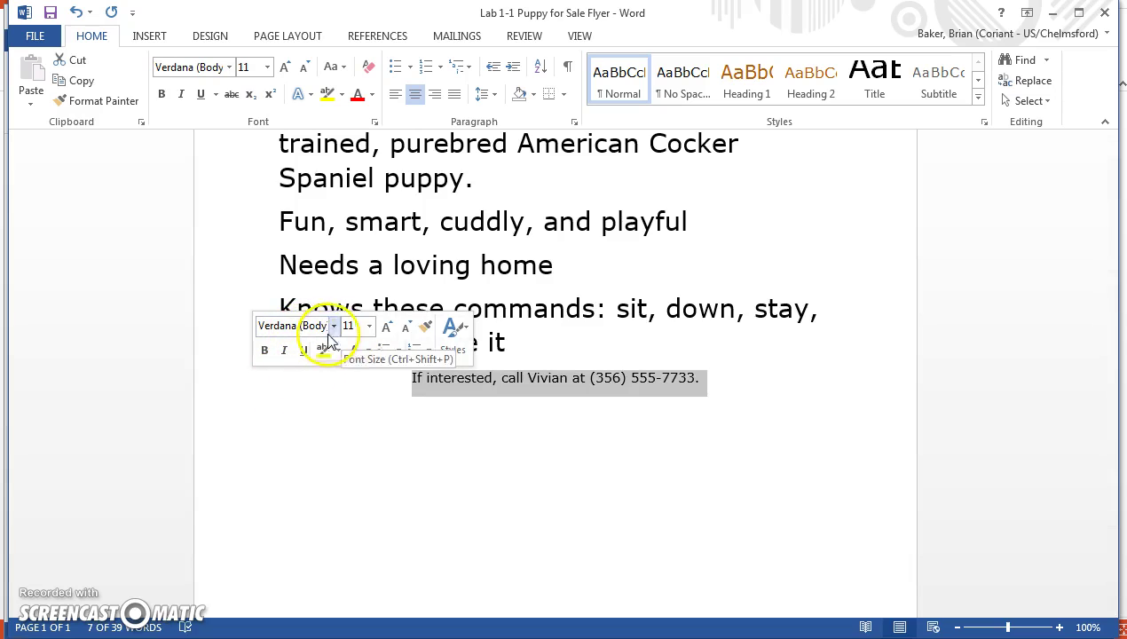
left_click(370, 326)
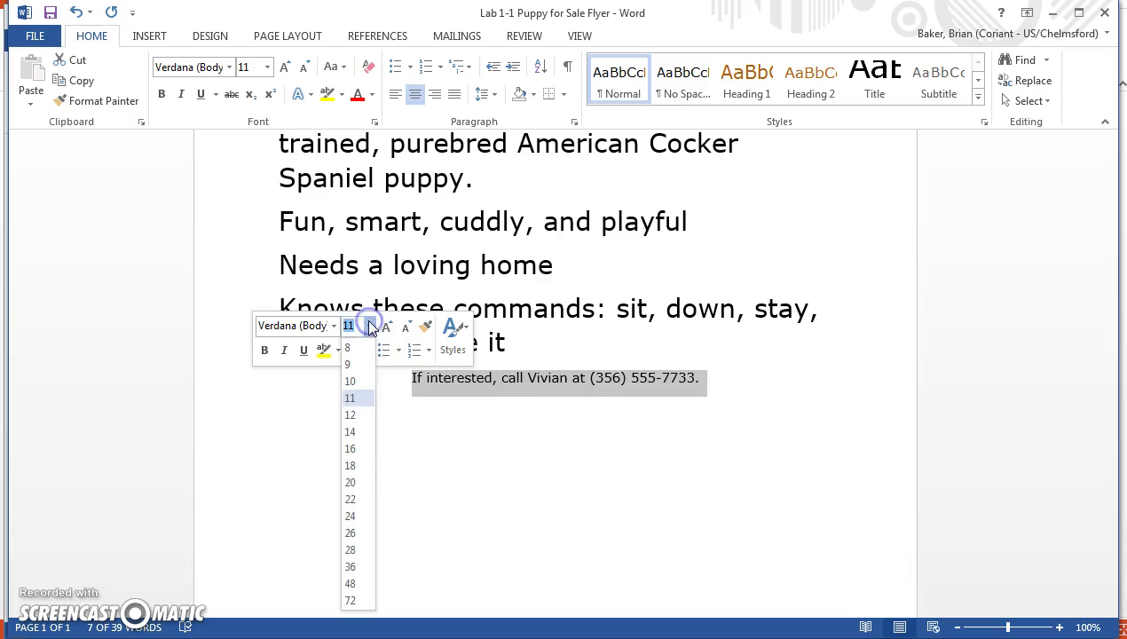
left_click(358, 484)
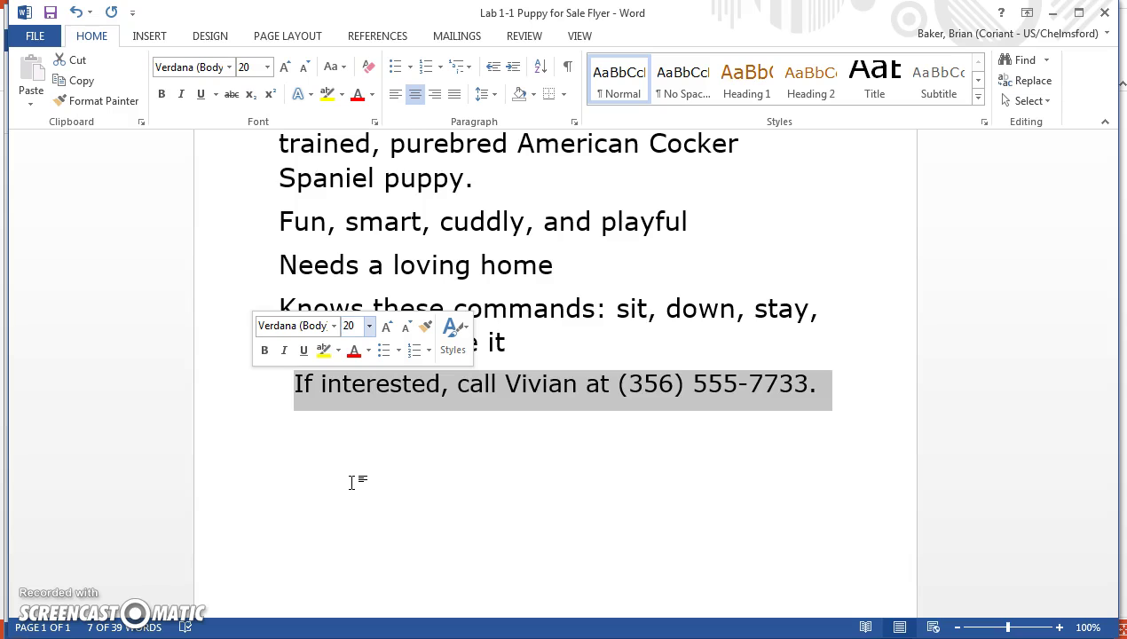
left_click(507, 342)
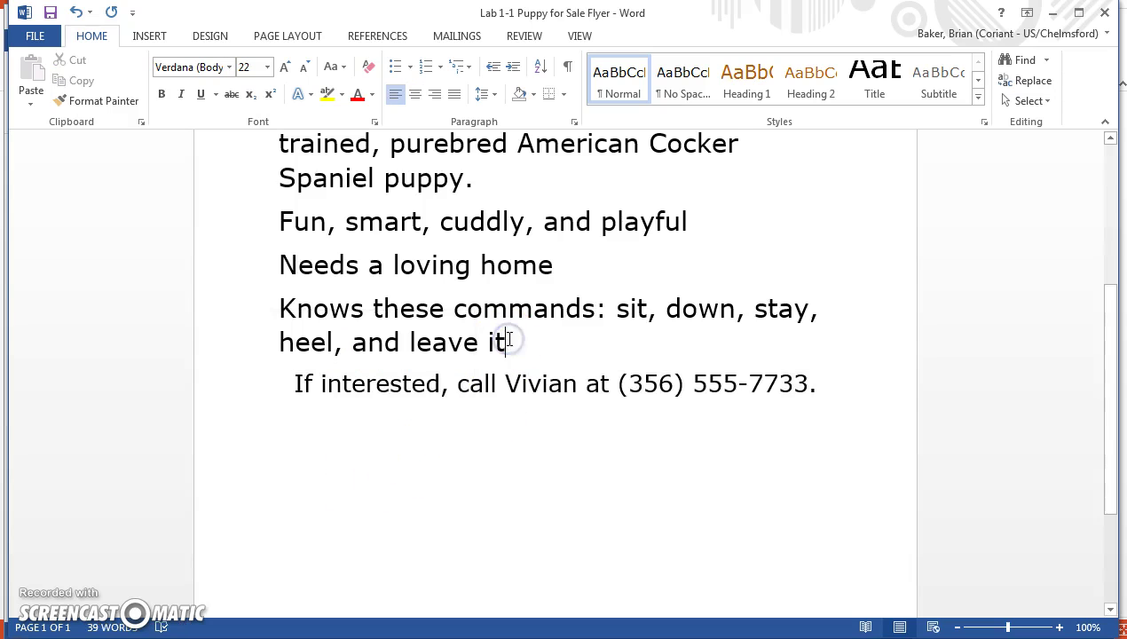
Change the font of all text below the headline, including the contact line, to Comic Sans MS.
left_click(1109, 215)
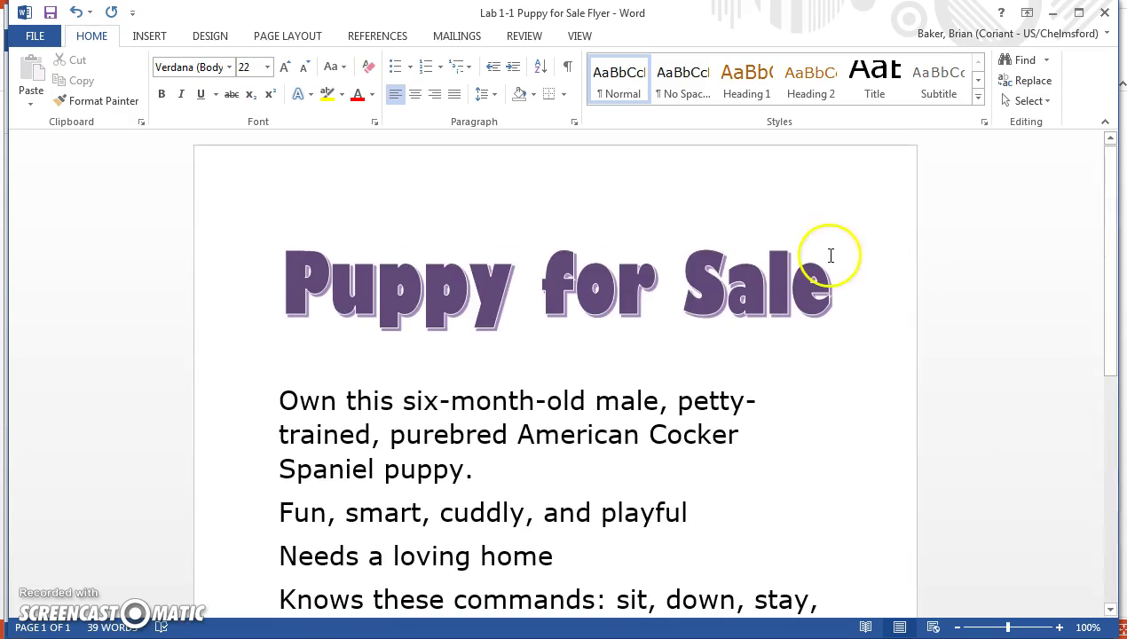
left_click(688, 293)
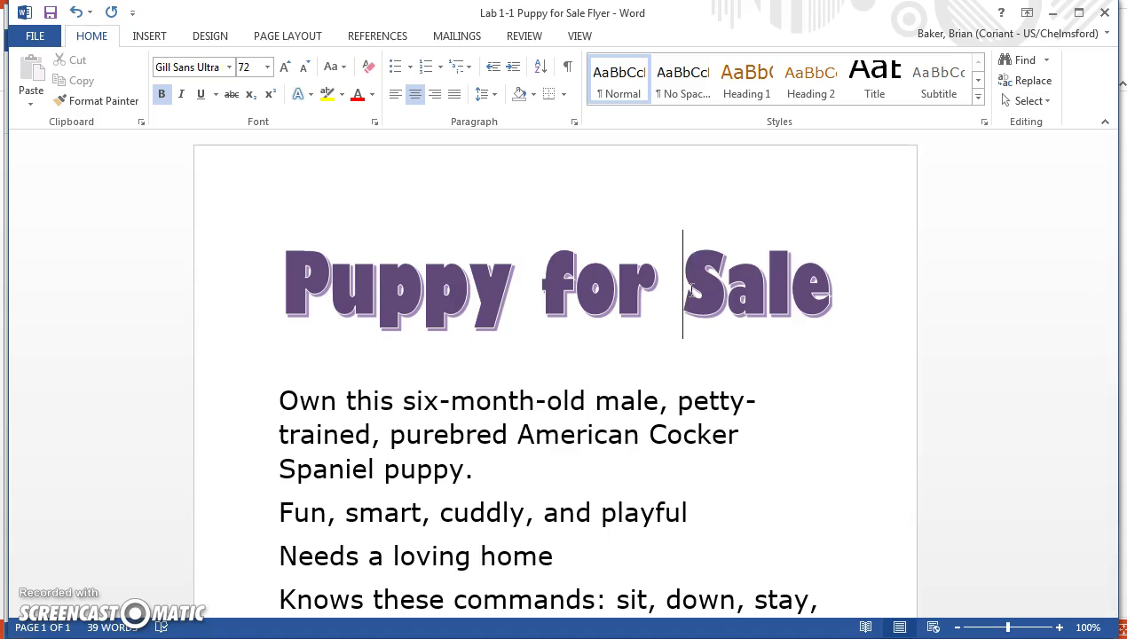
left_click_drag(237, 414, 612, 478)
left_click_drag(769, 467, 832, 448)
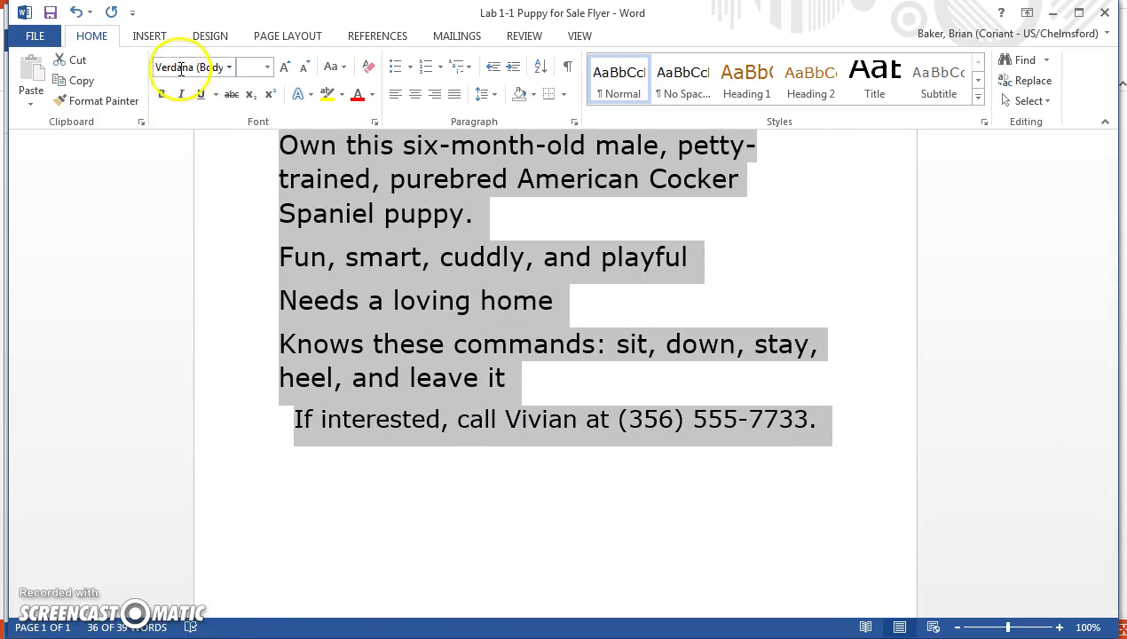
left_click(229, 67)
type("Comic Sans M")
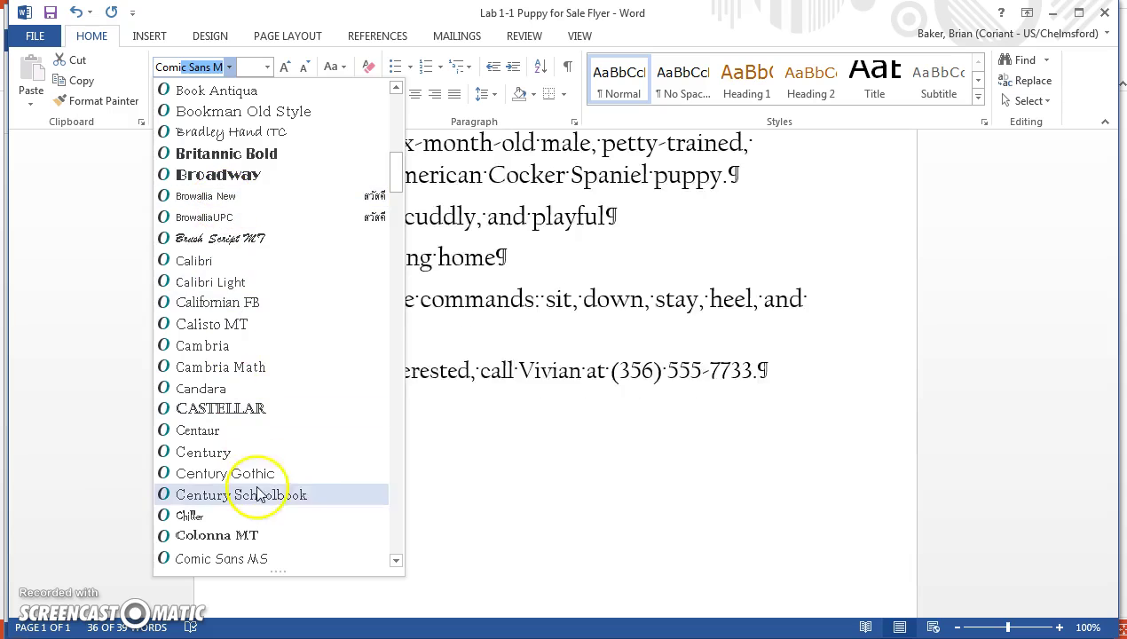
left_click(263, 559)
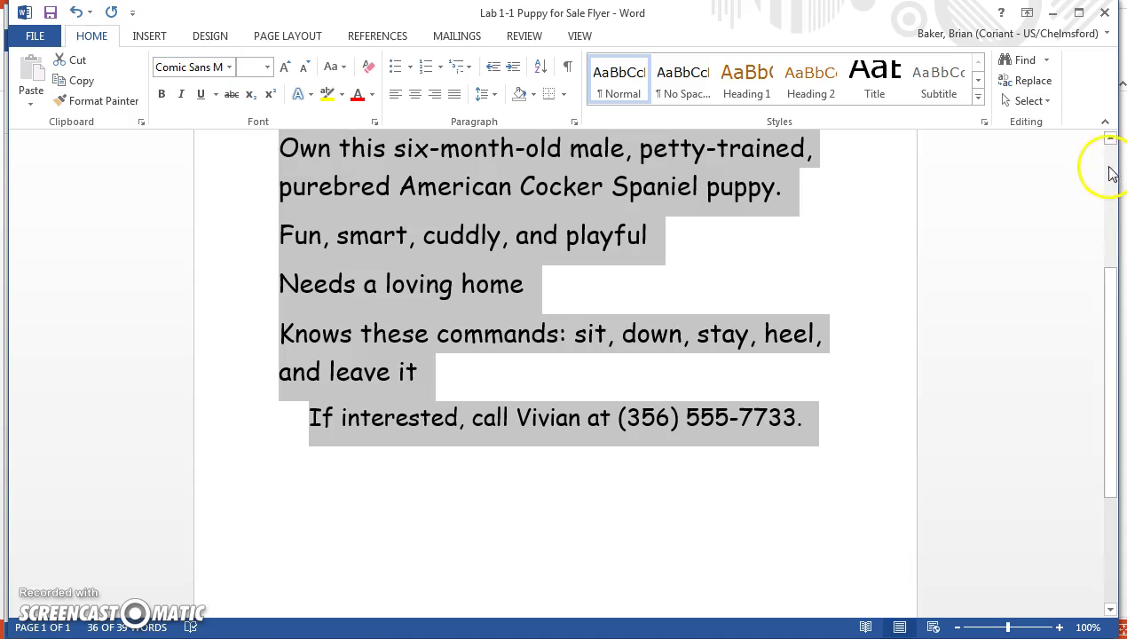
Format the three paragraphs from "Fun, smart, cuddly, and playful" through "Knows these commands" as a bulleted list.
left_click(1109, 138)
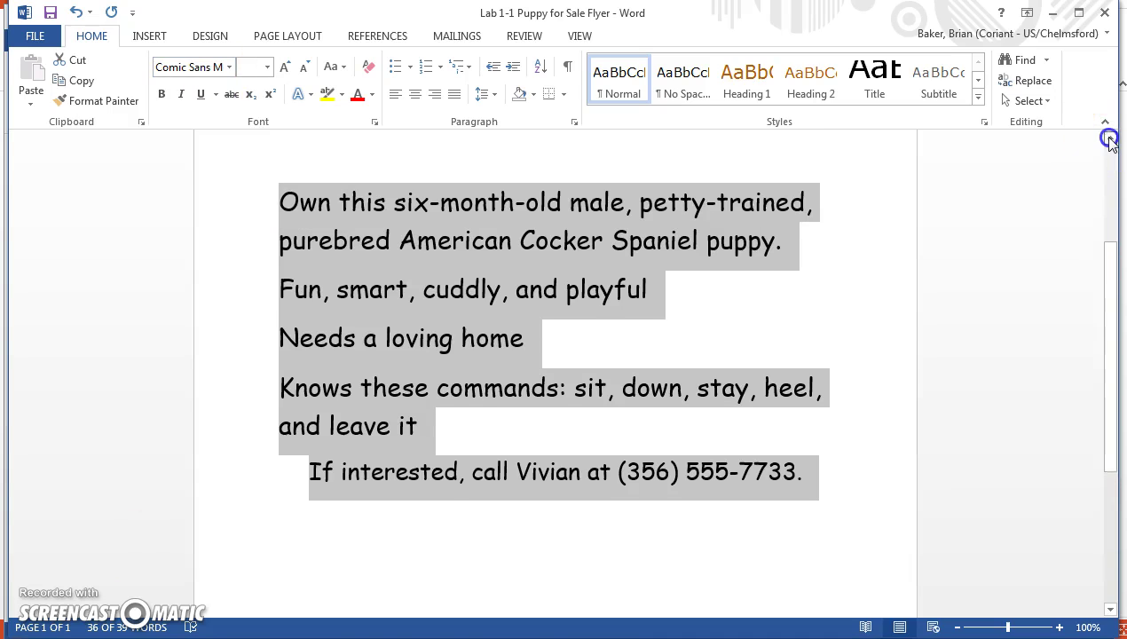
left_click(459, 272)
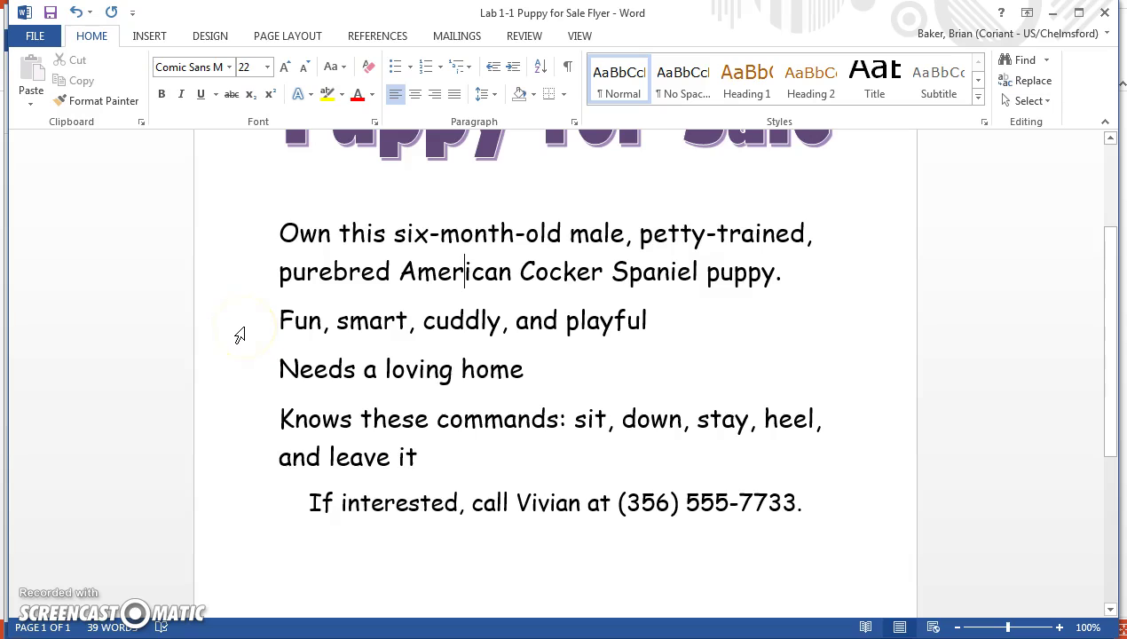
left_click_drag(230, 325, 242, 459)
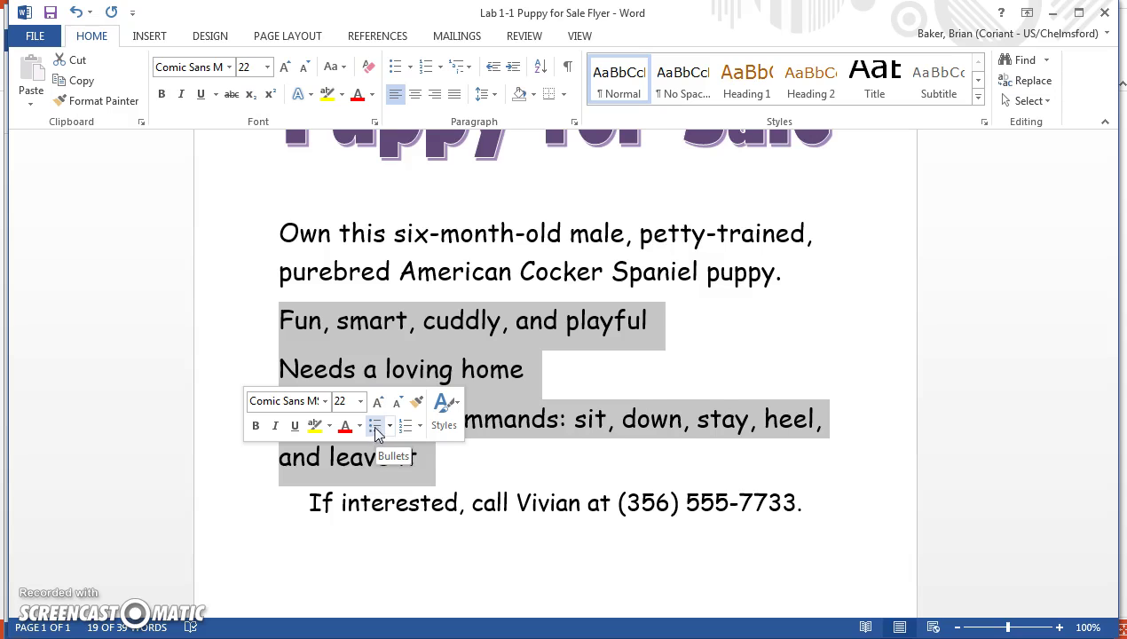
left_click(397, 71)
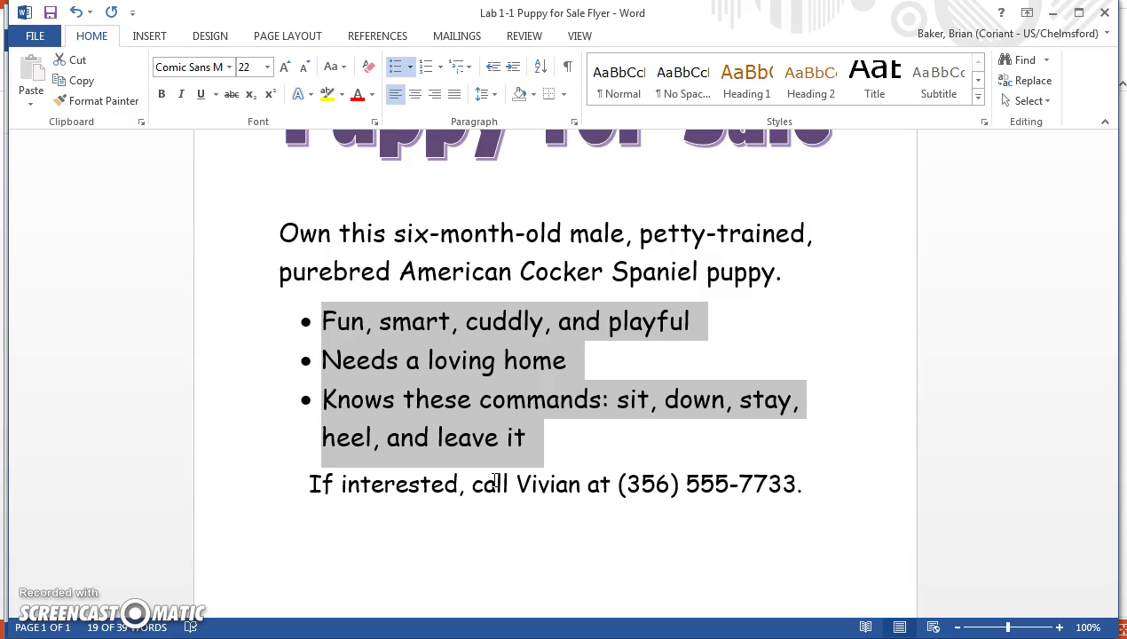
left_click(391, 324)
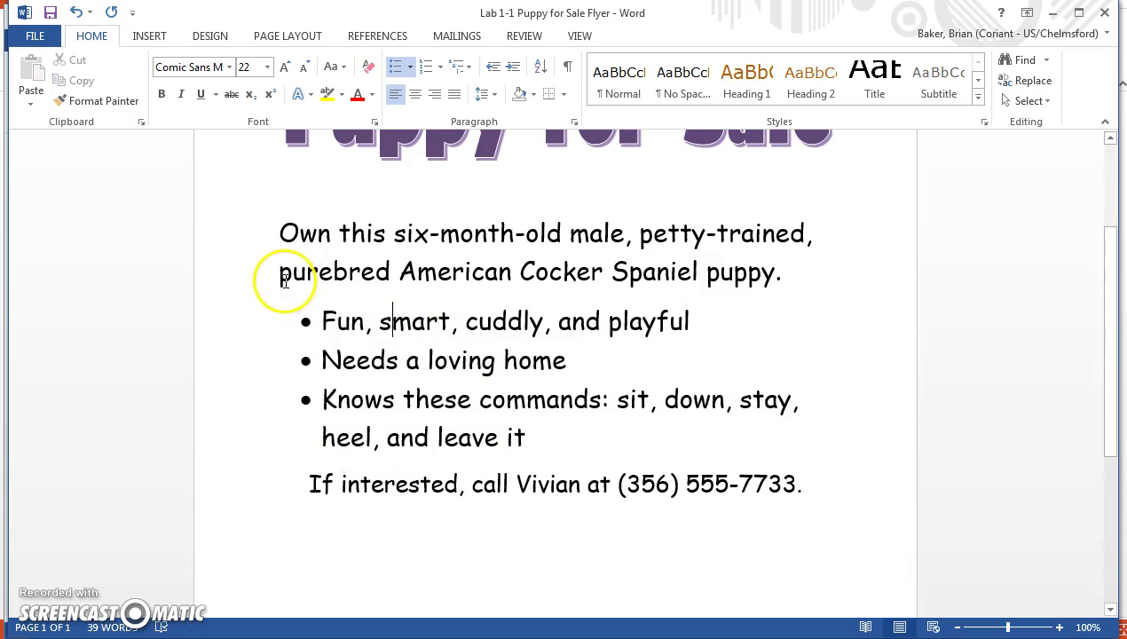
Color the words "purebred American Cocker Spaniel" with the darkest shade of the theme green.
left_click_drag(279, 282, 690, 266)
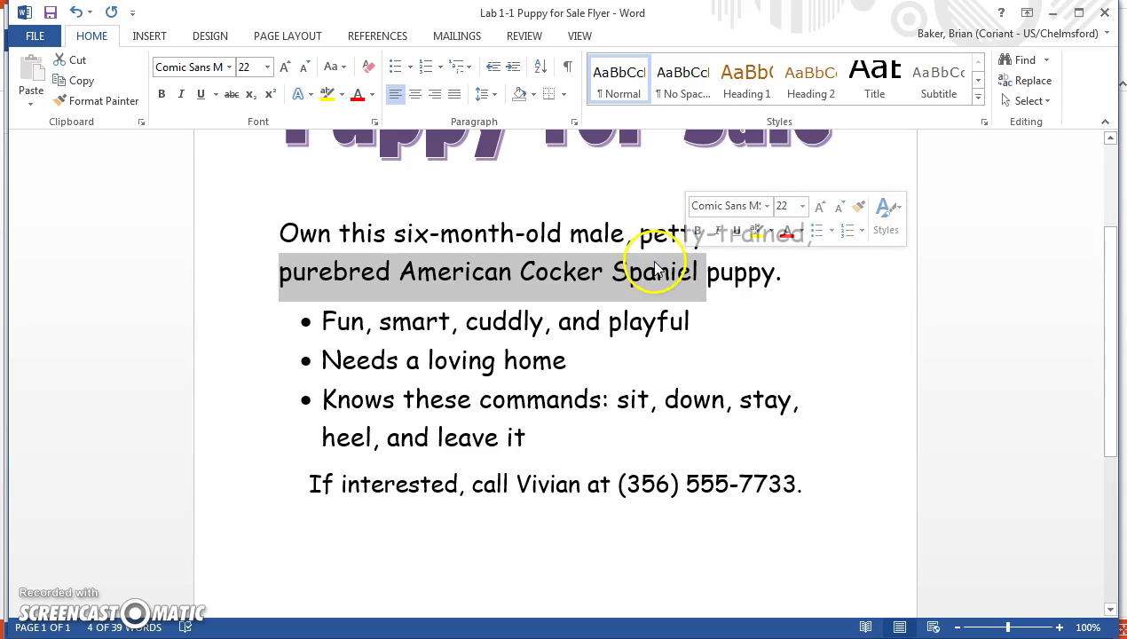
left_click(374, 99)
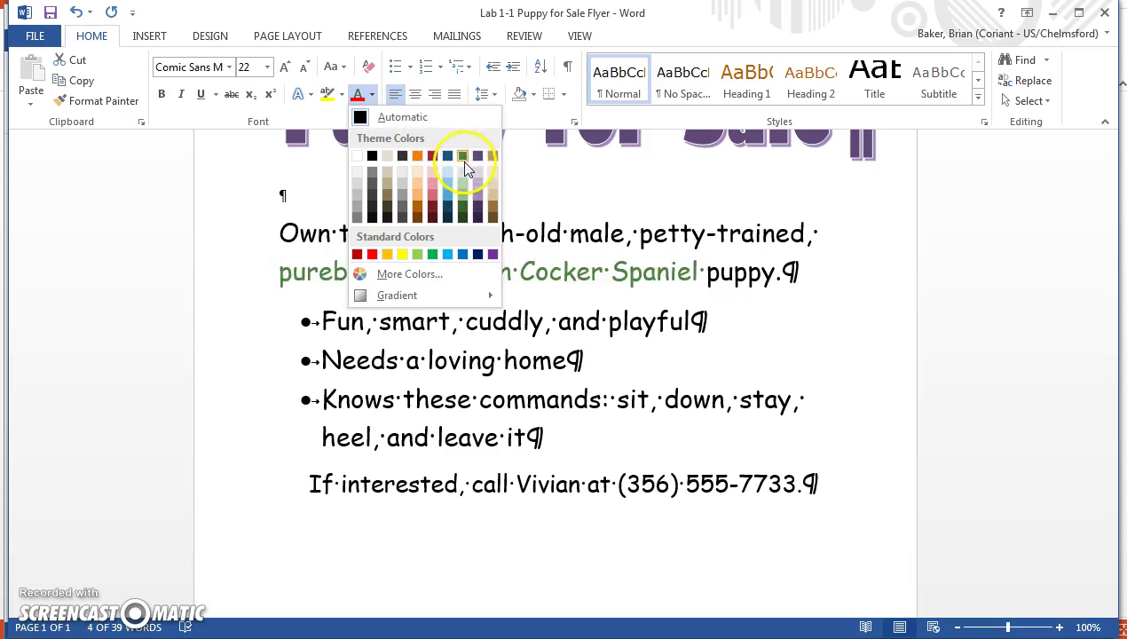
left_click(462, 220)
key("ctrl+shift+8")
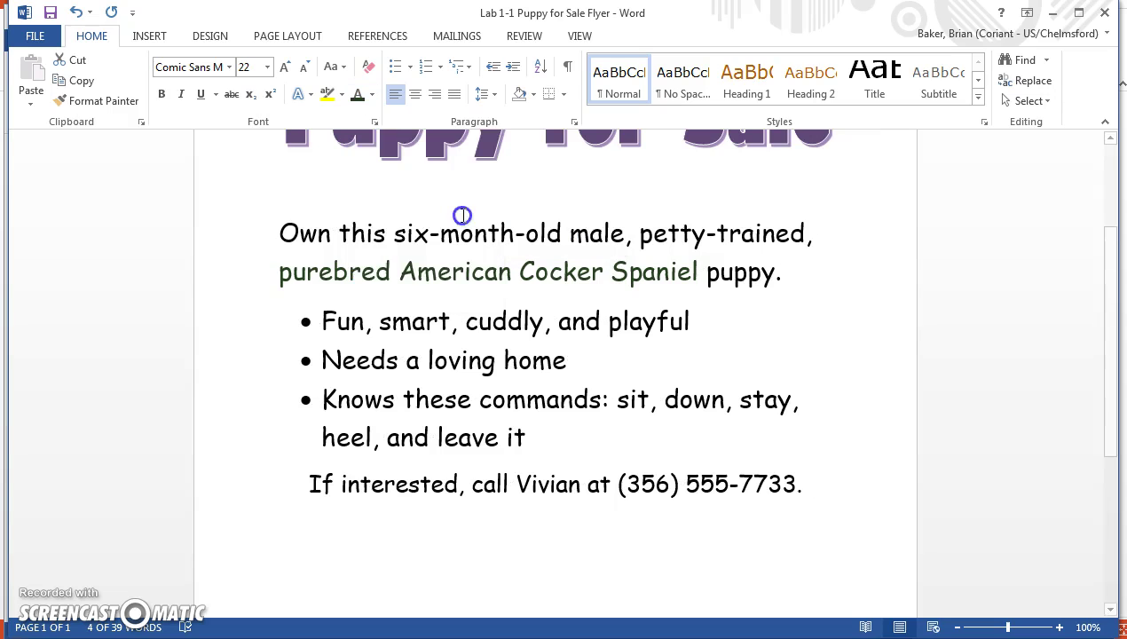
left_click(646, 427)
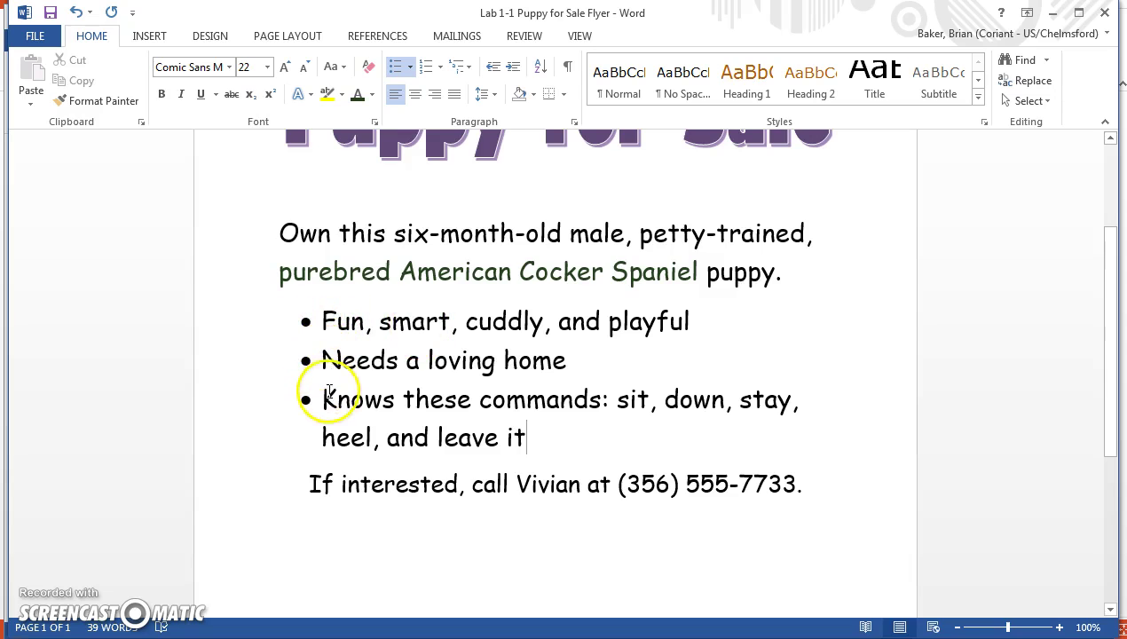
Italicize the word "and" before "leave it" in the last bulleted paragraph.
double_click(404, 440)
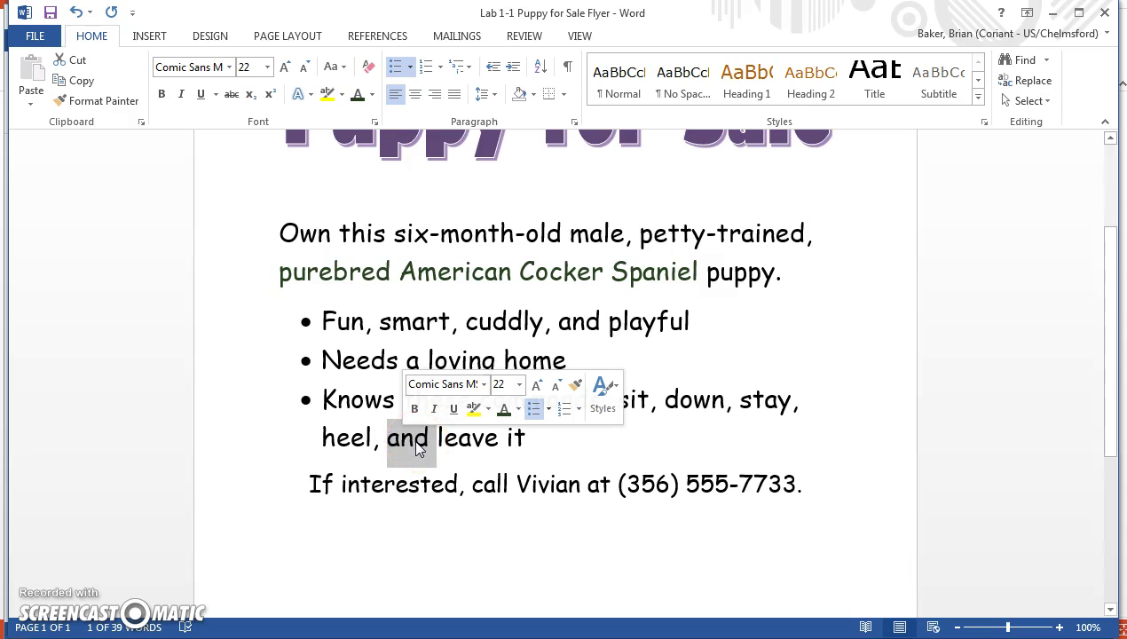
left_click(435, 410)
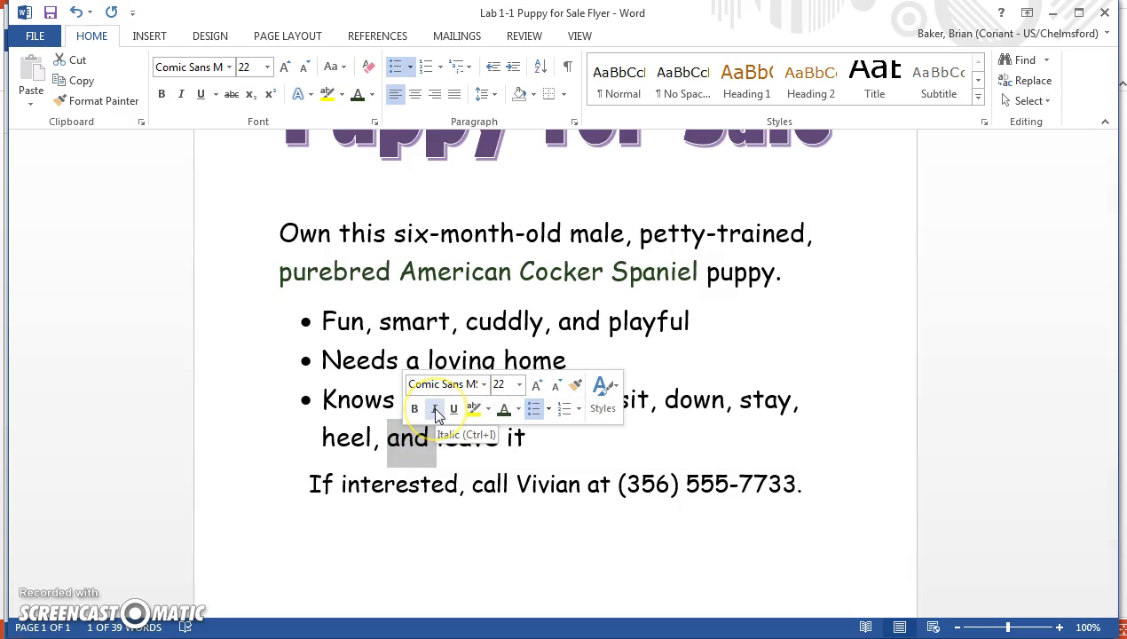
left_click(435, 410)
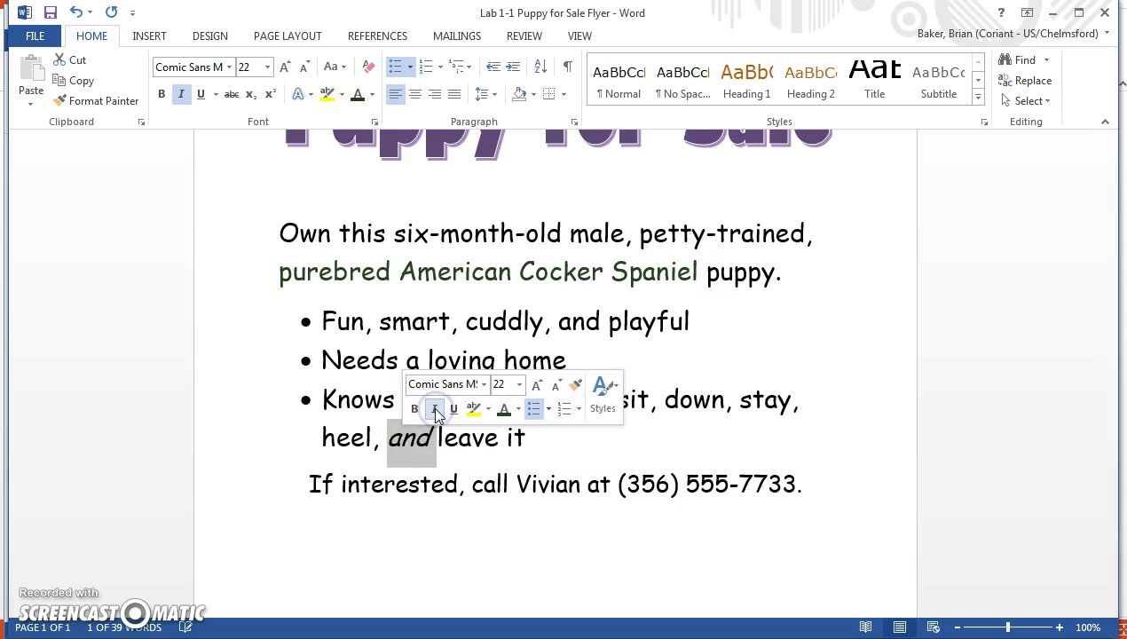
left_click(559, 475)
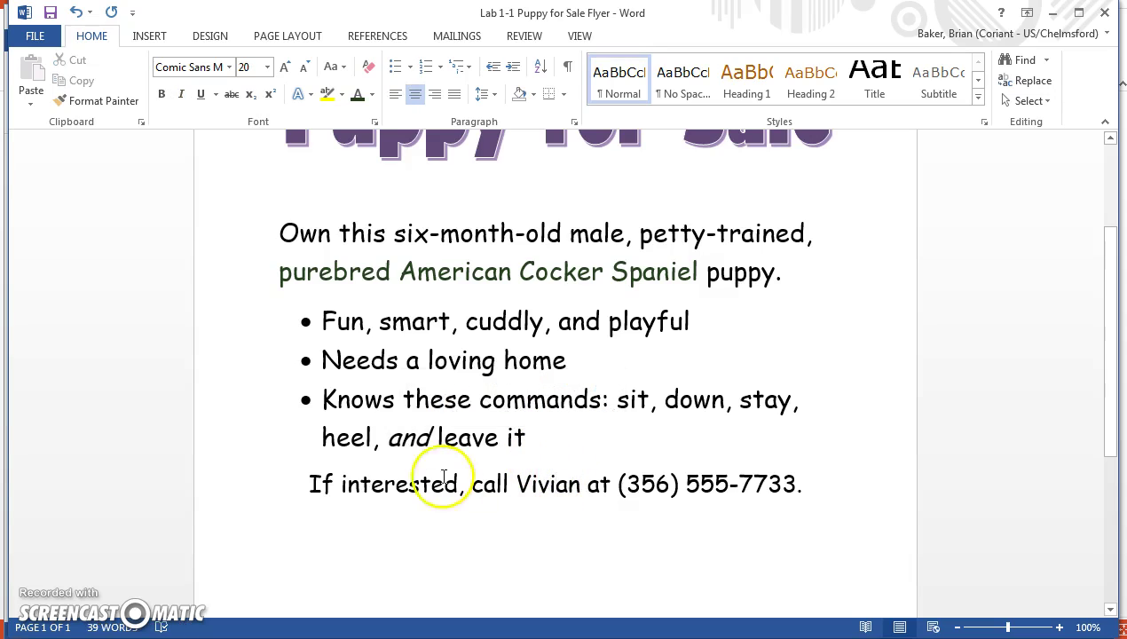
Make the contact line bold and shade its paragraph with the lightest tint of the theme purple.
left_click(225, 479)
left_click(240, 447)
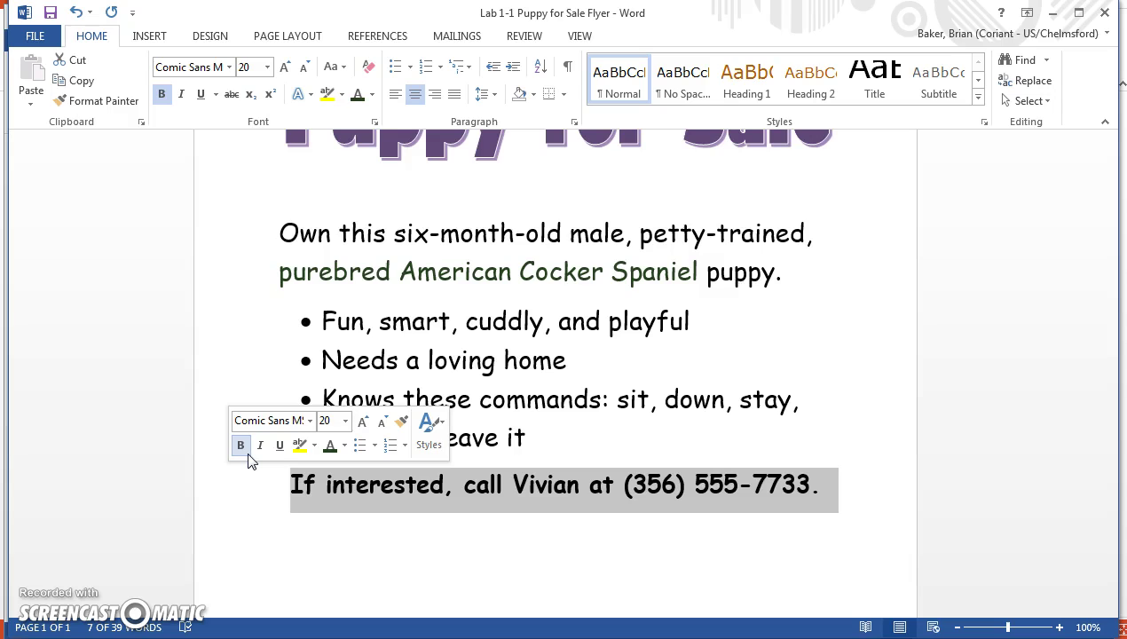
left_click(371, 181)
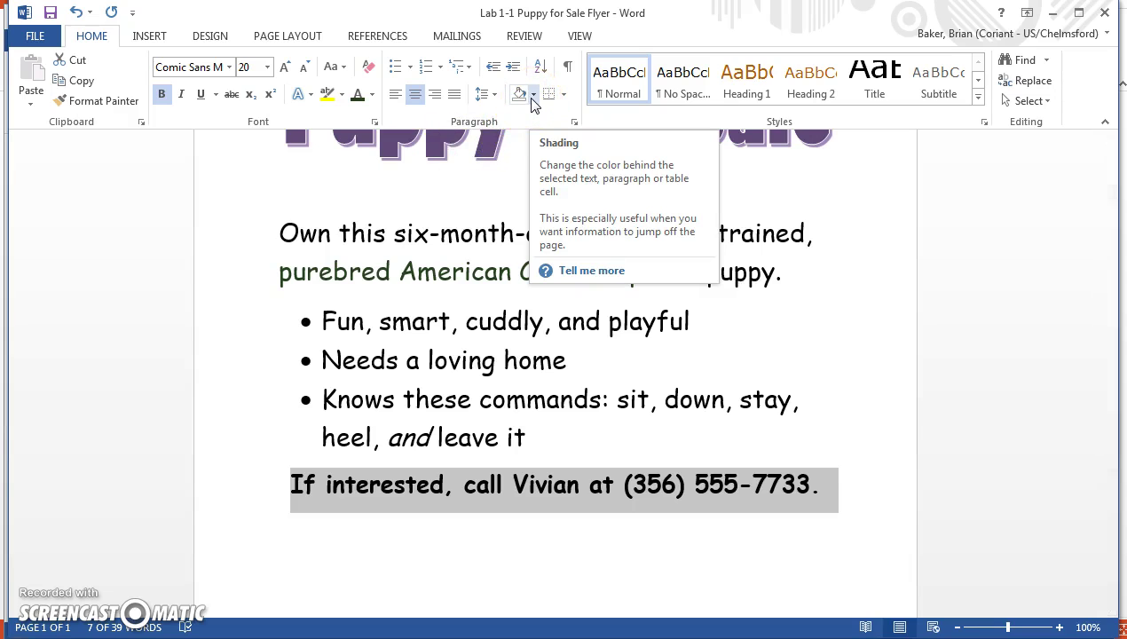
left_click(533, 95)
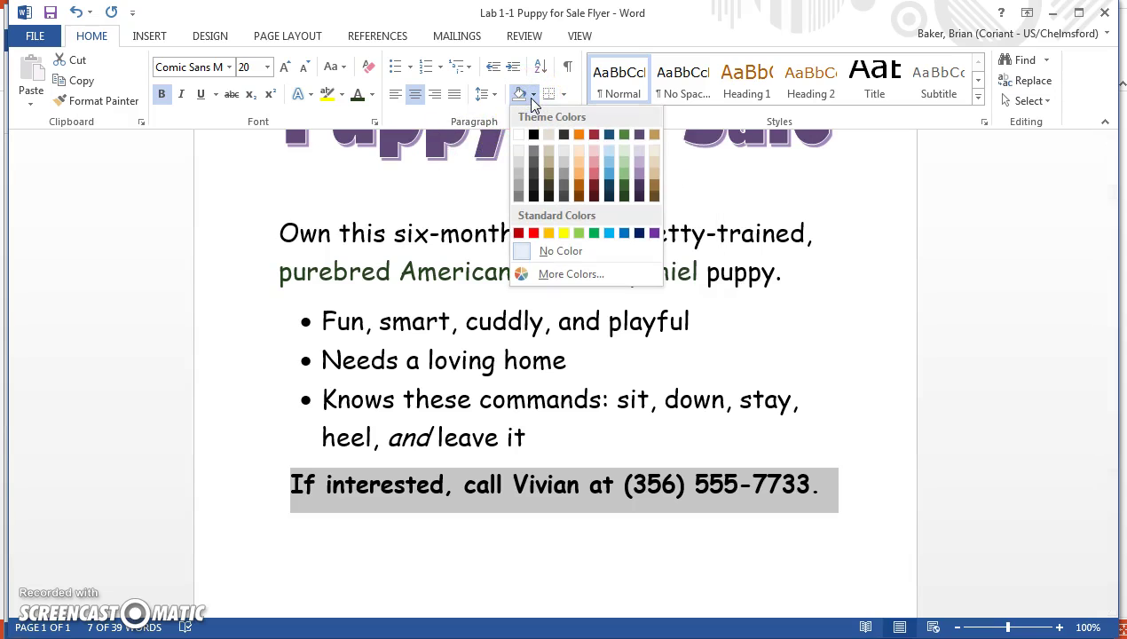
left_click(638, 153)
key("ctrl+shift+8")
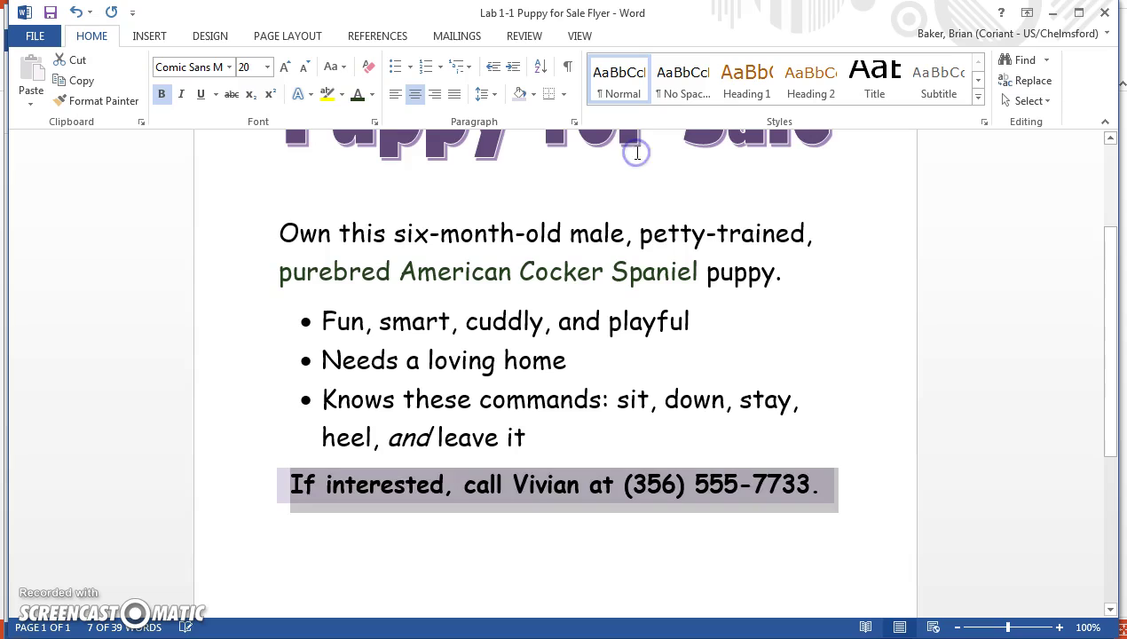
left_click(762, 268)
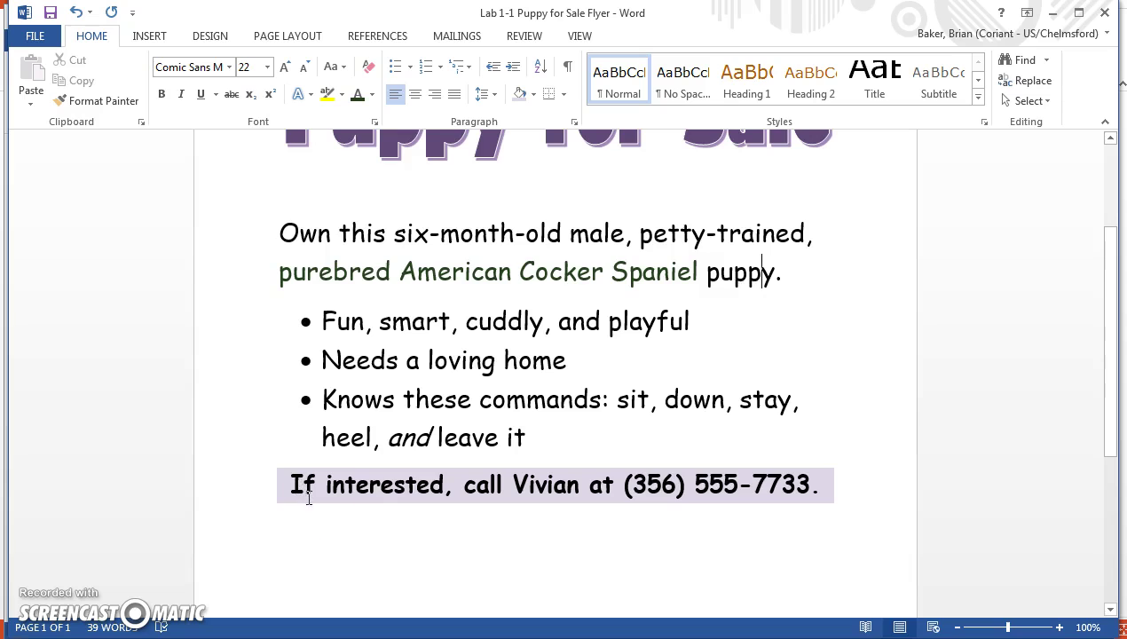
Underline the phone number in the contact line.
mouse_move(630, 483)
left_mouse_down()
mouse_move(772, 463)
mouse_move(807, 481)
left_mouse_up()
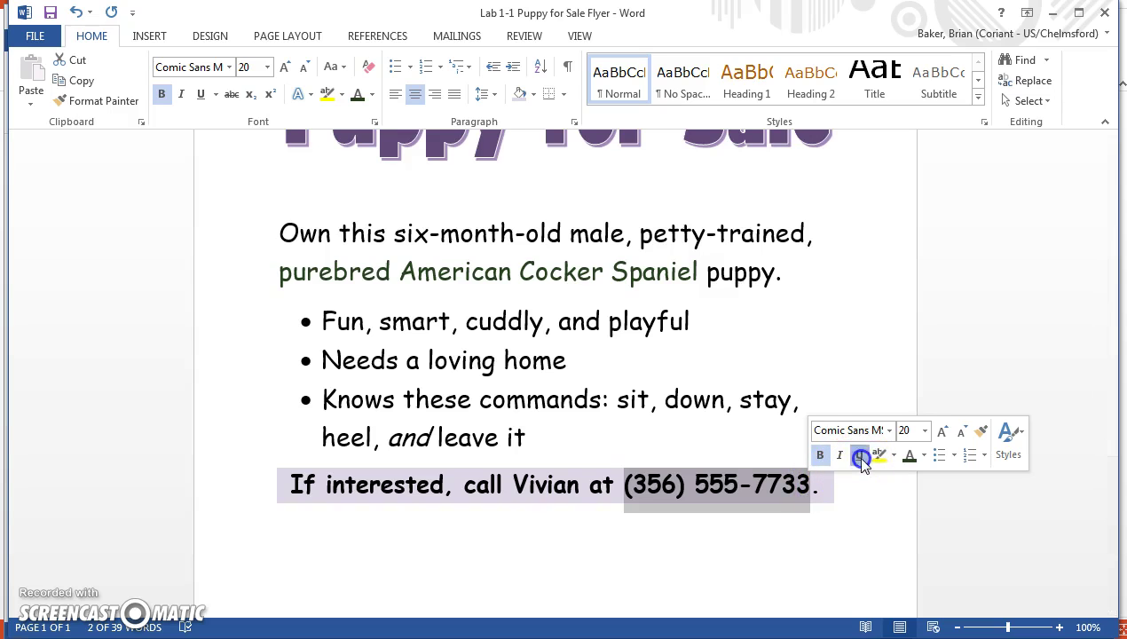
left_click(859, 460)
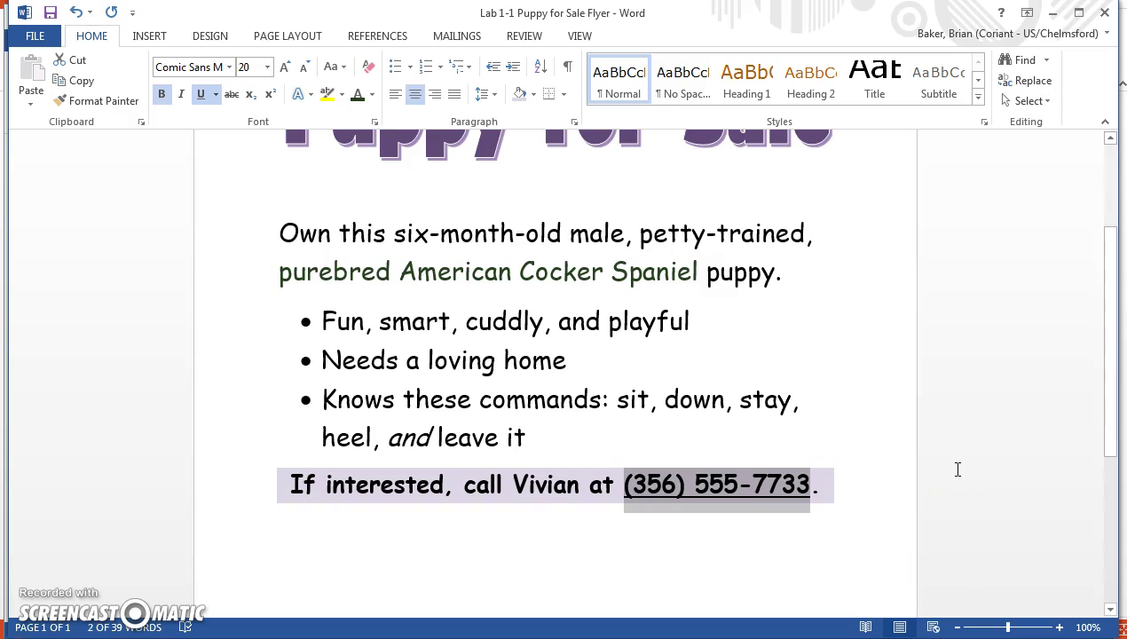
Set the document zoom to show the whole page and clear the text selection.
left_click(1040, 627)
left_click(998, 628)
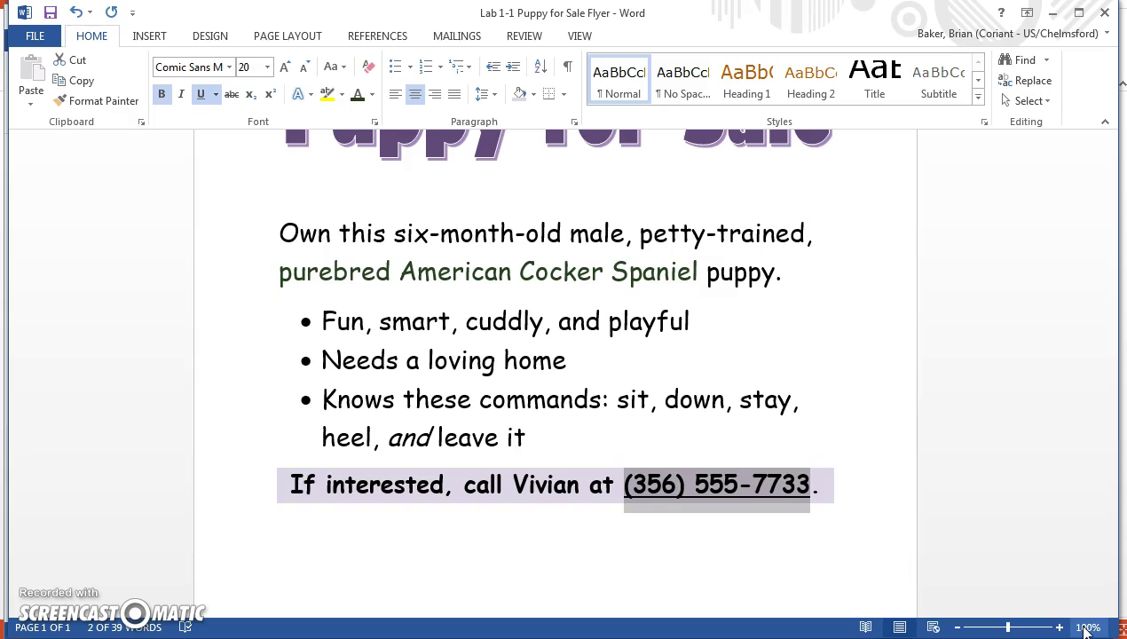
left_click(1011, 626)
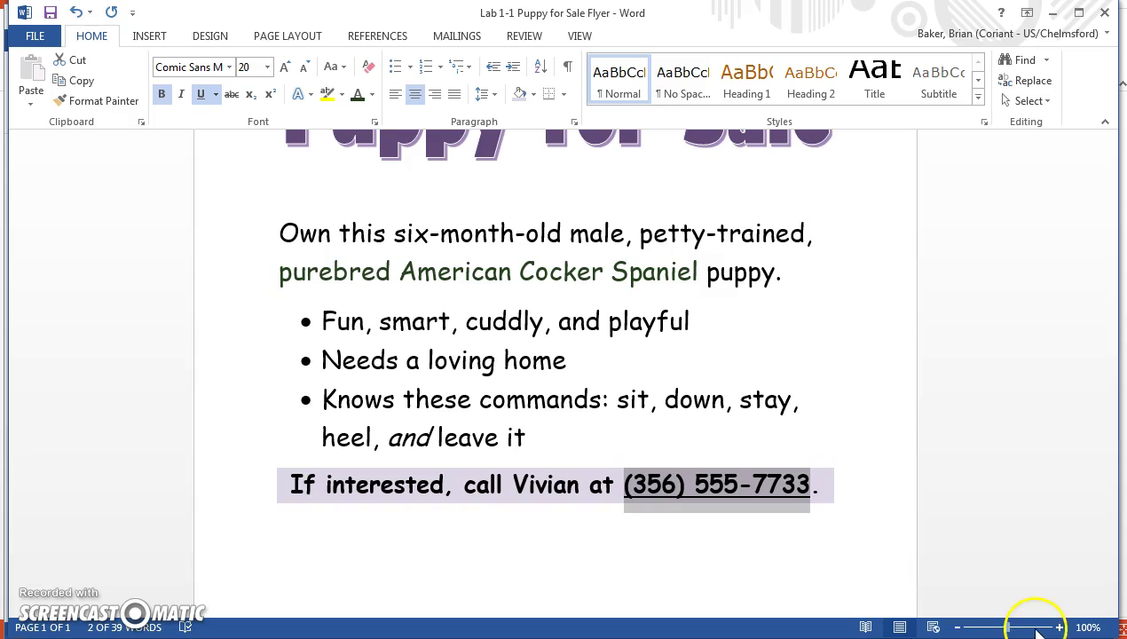
left_click(1087, 628)
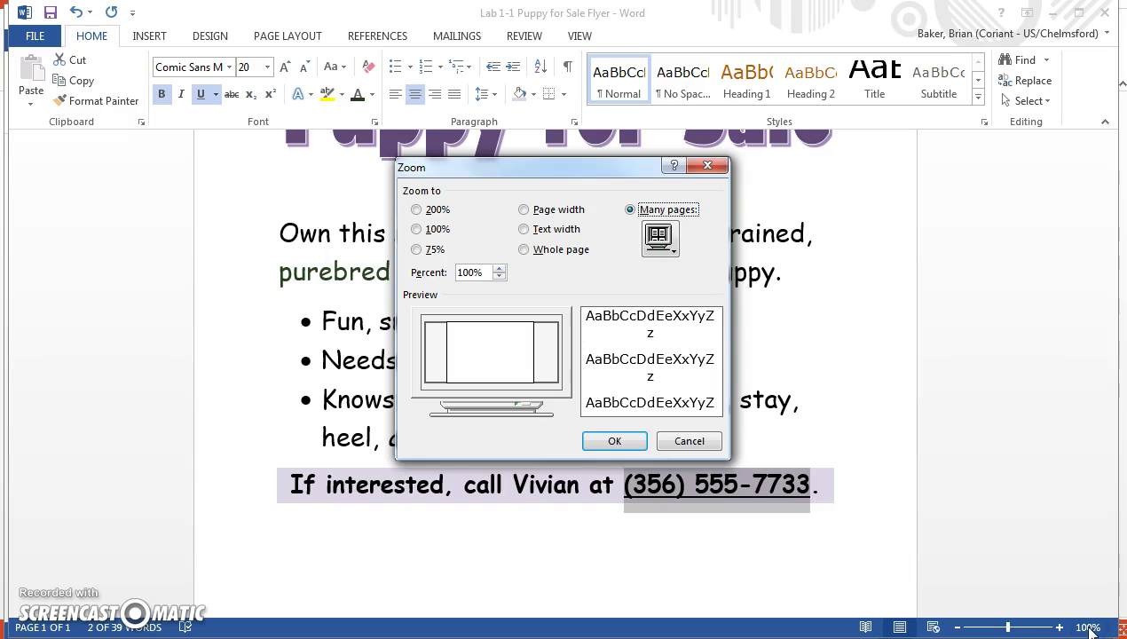
left_click(525, 251)
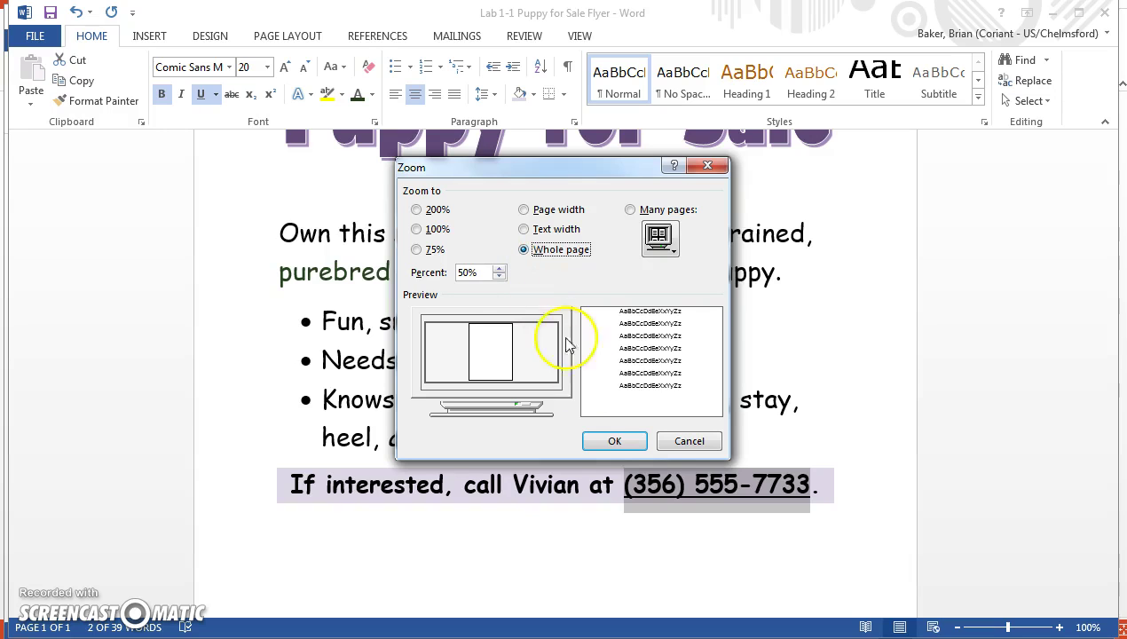
left_click(615, 442)
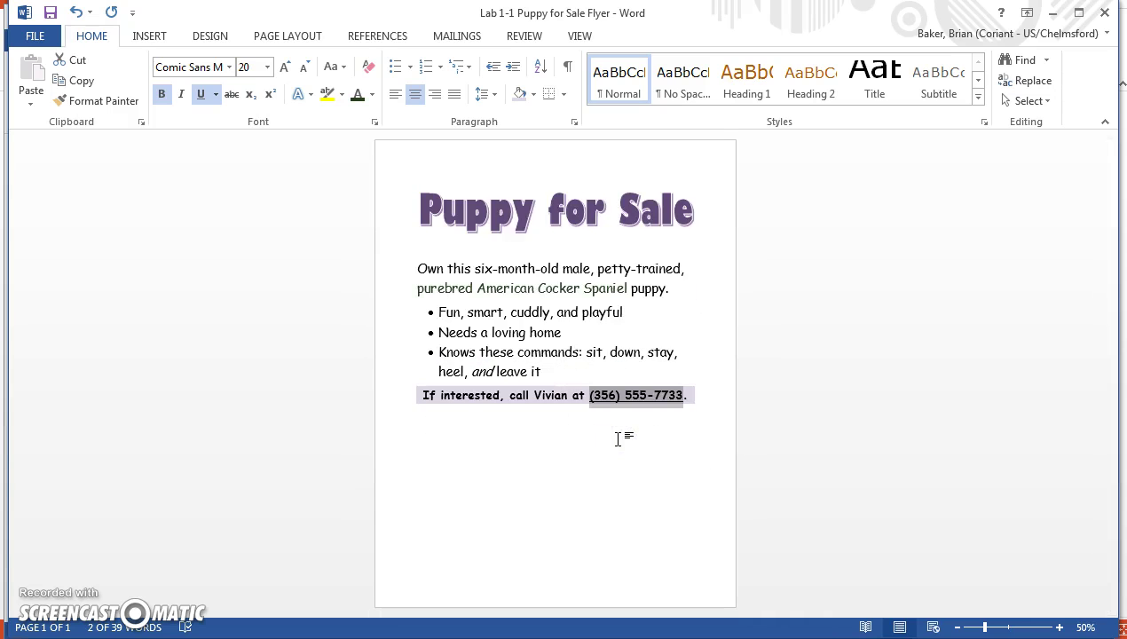
left_click(617, 439)
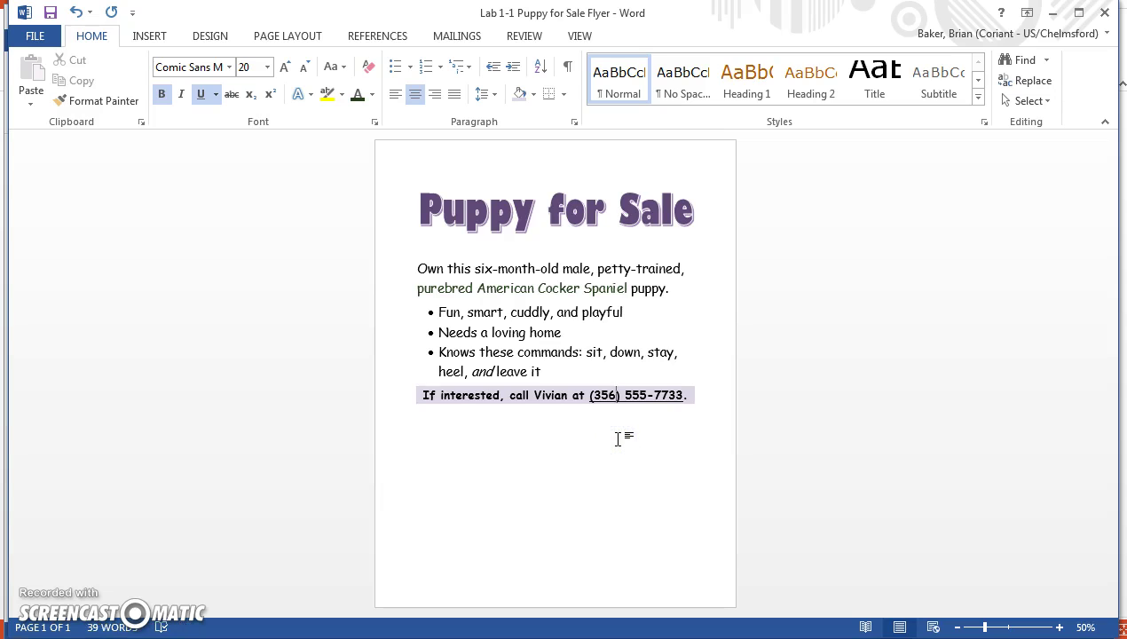
left_click(603, 424)
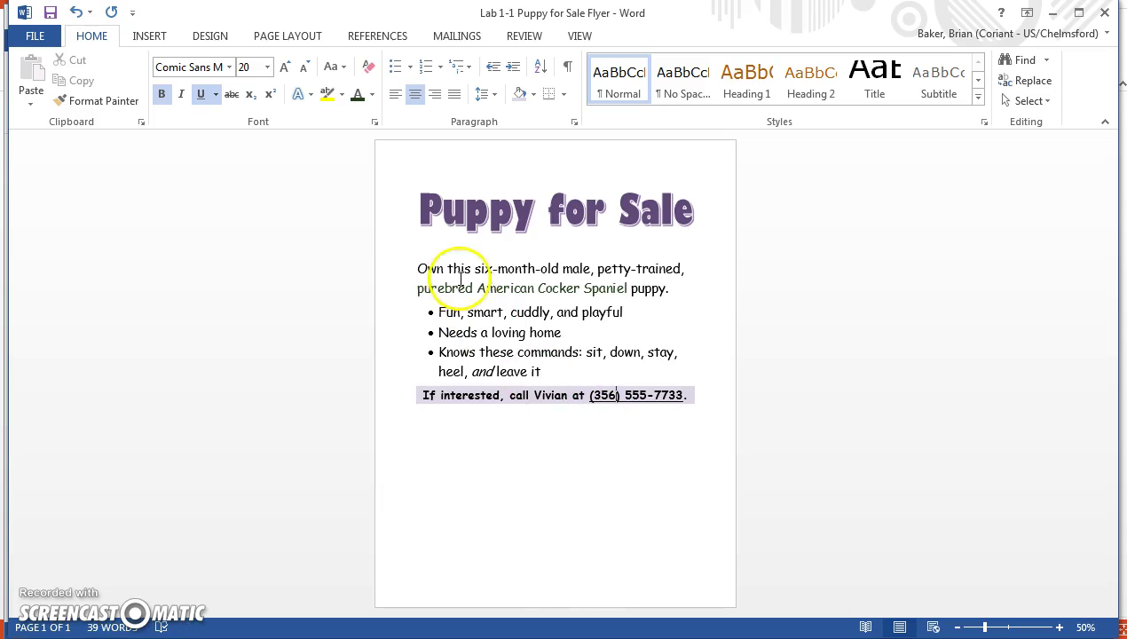
Search online pictures for "cocker spaniel" and insert the blue-and-white sitting spaniel on the blank line below the headline.
left_click(444, 251)
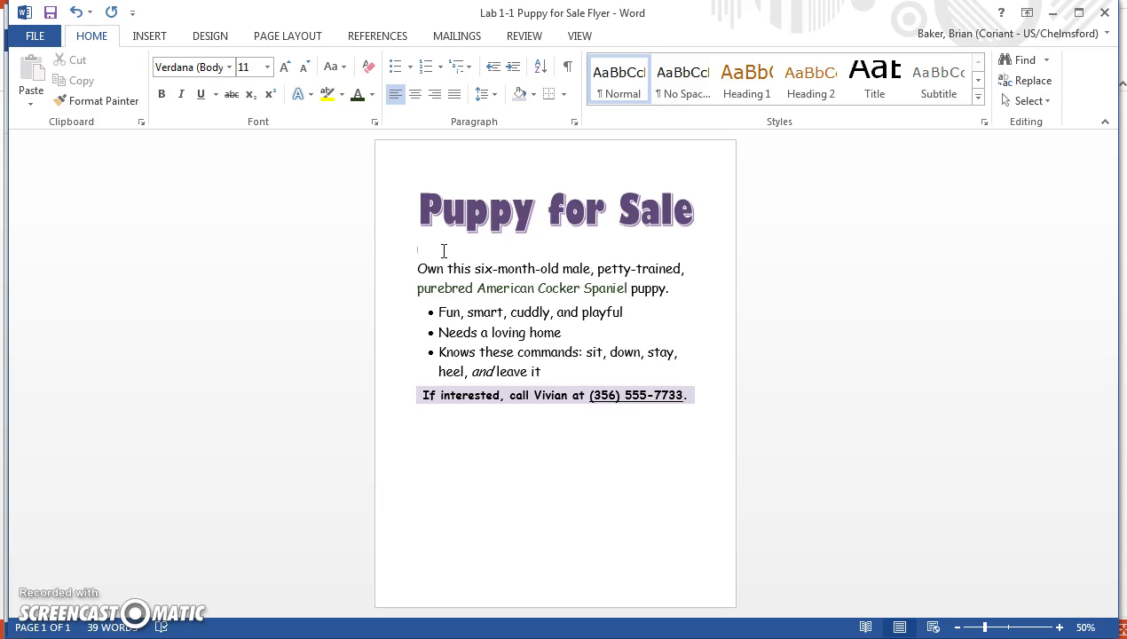
left_click(149, 37)
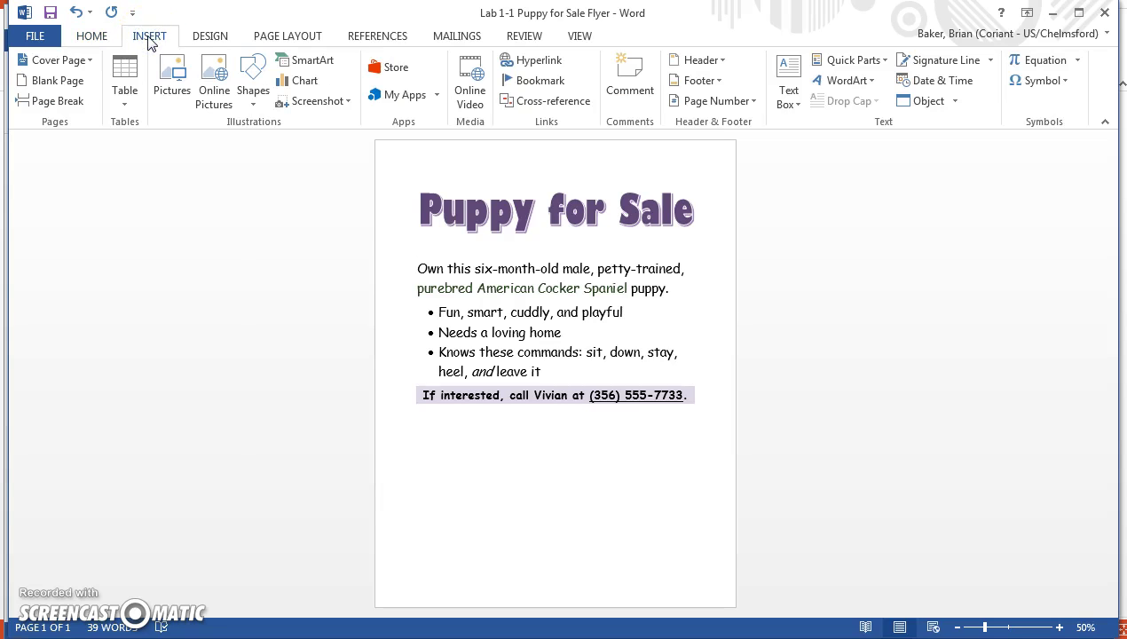
left_click(218, 92)
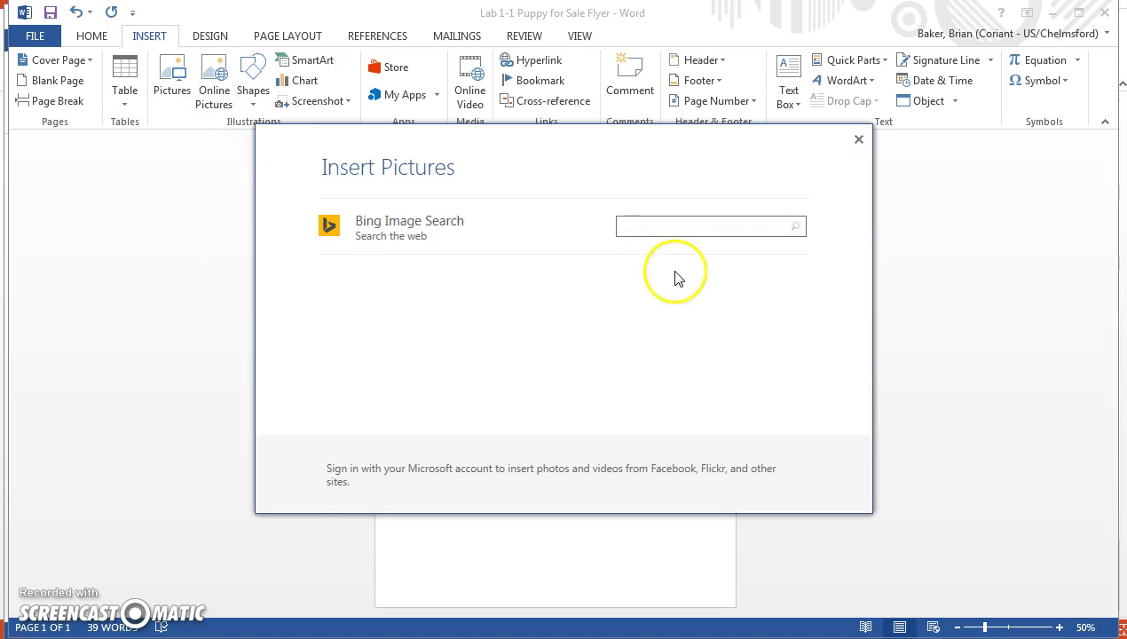
type("cocker spaniel")
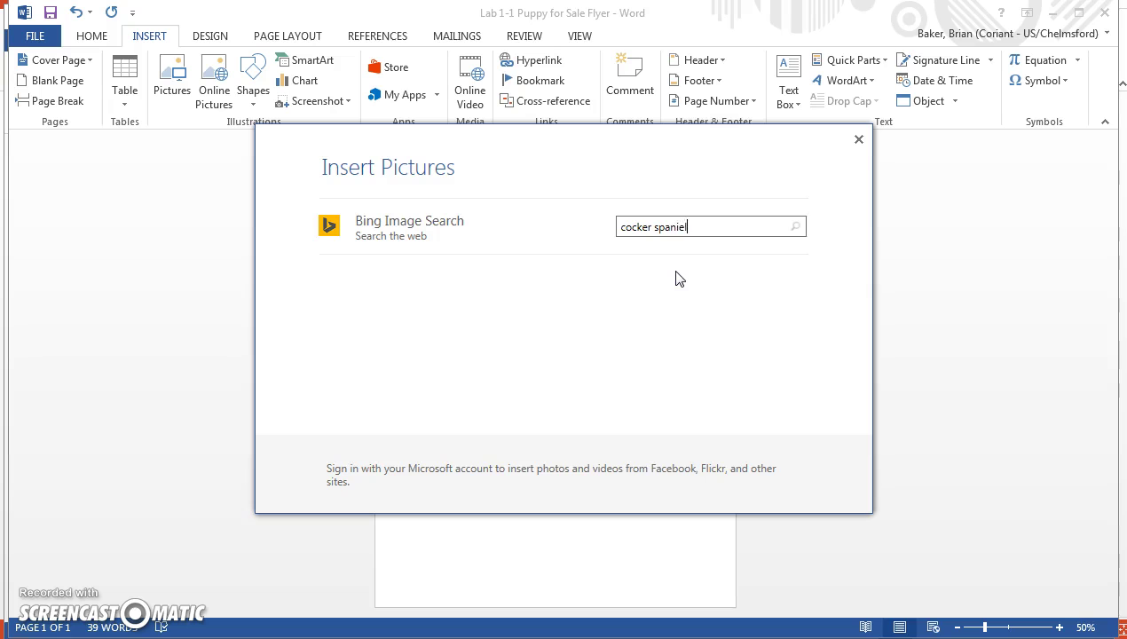
key("Return")
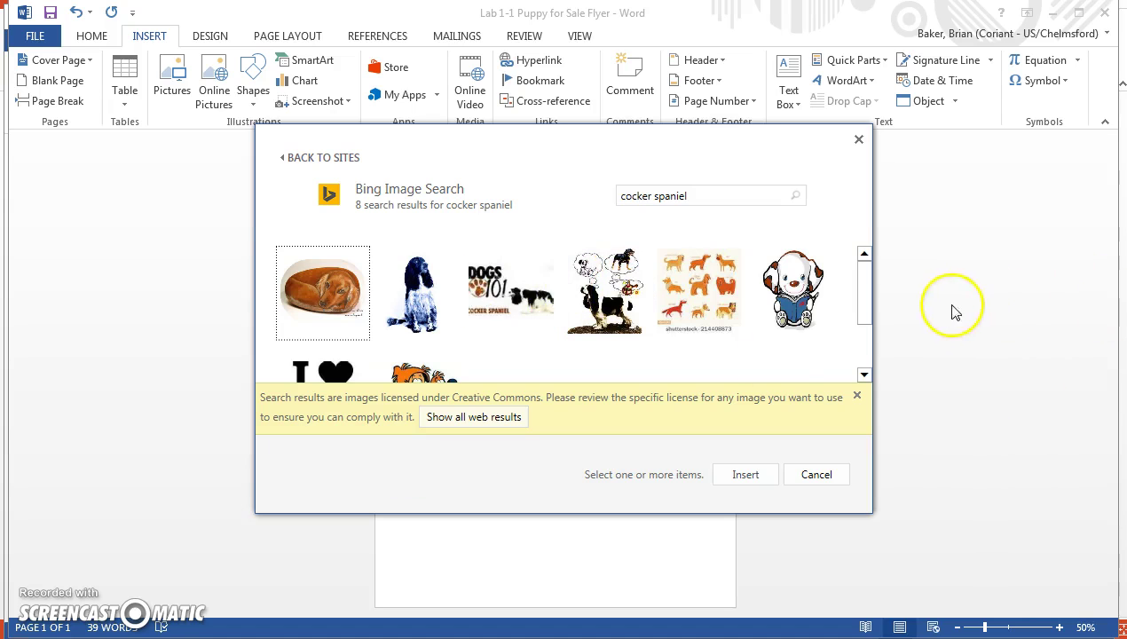
left_click_drag(856, 295, 866, 271)
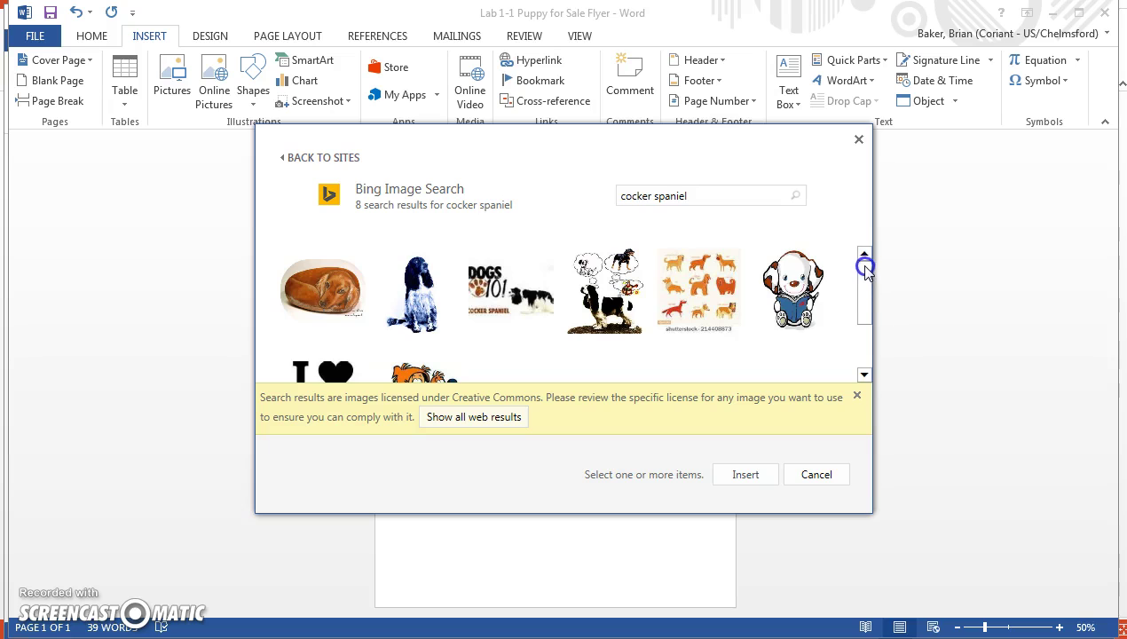
left_click(444, 301)
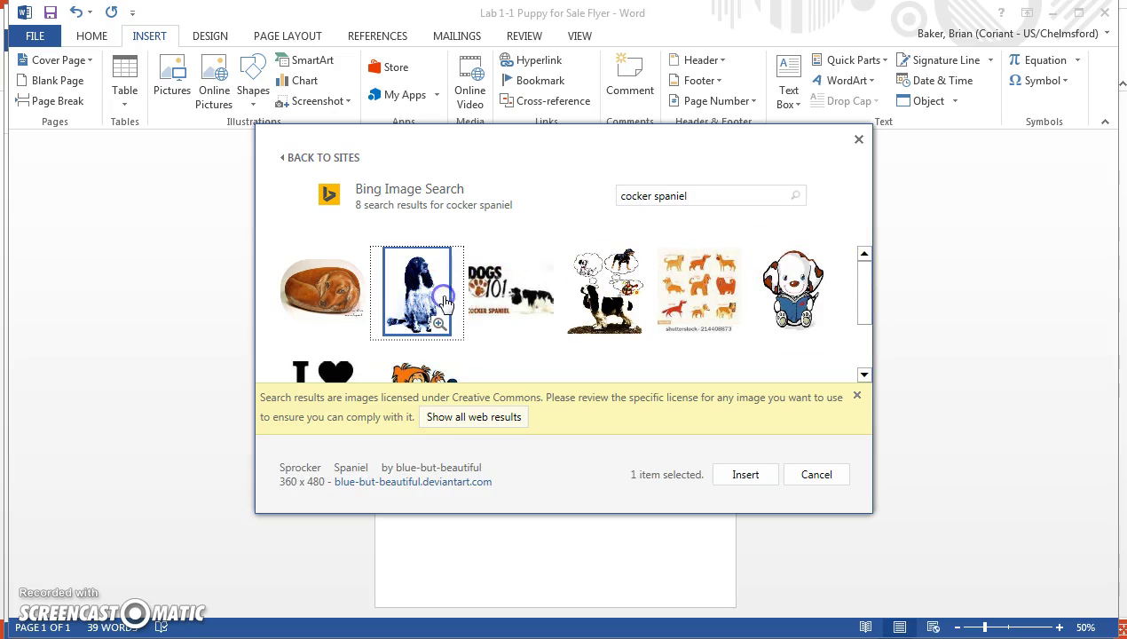
left_click(746, 476)
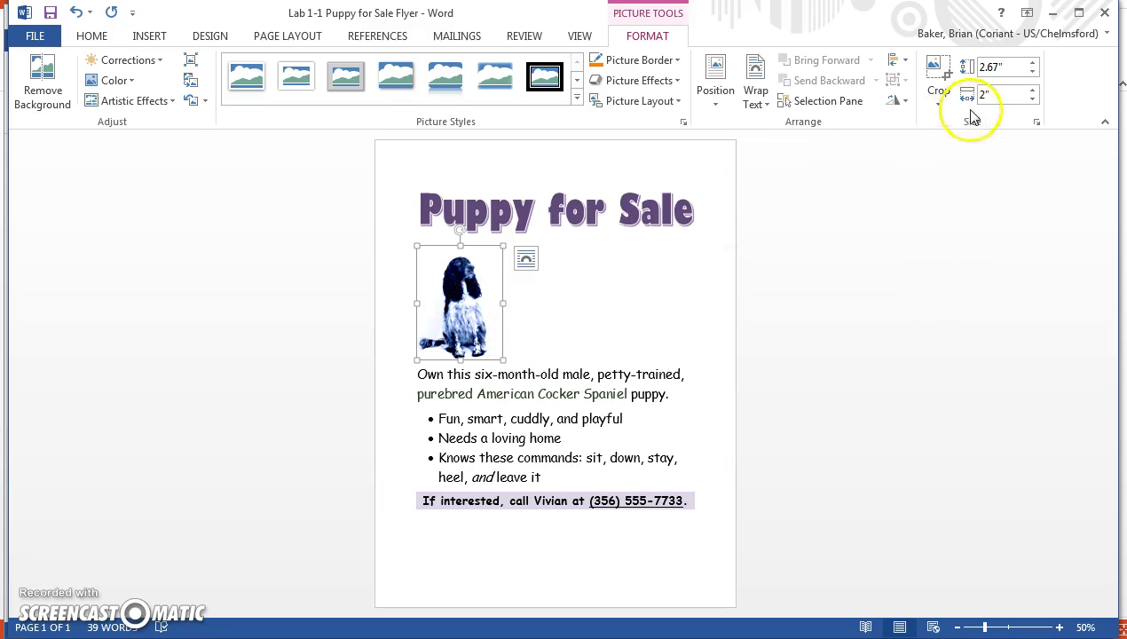
Accept the picture's 100 % height and width scale in its size settings, and center the picture horizontally.
left_click(1036, 124)
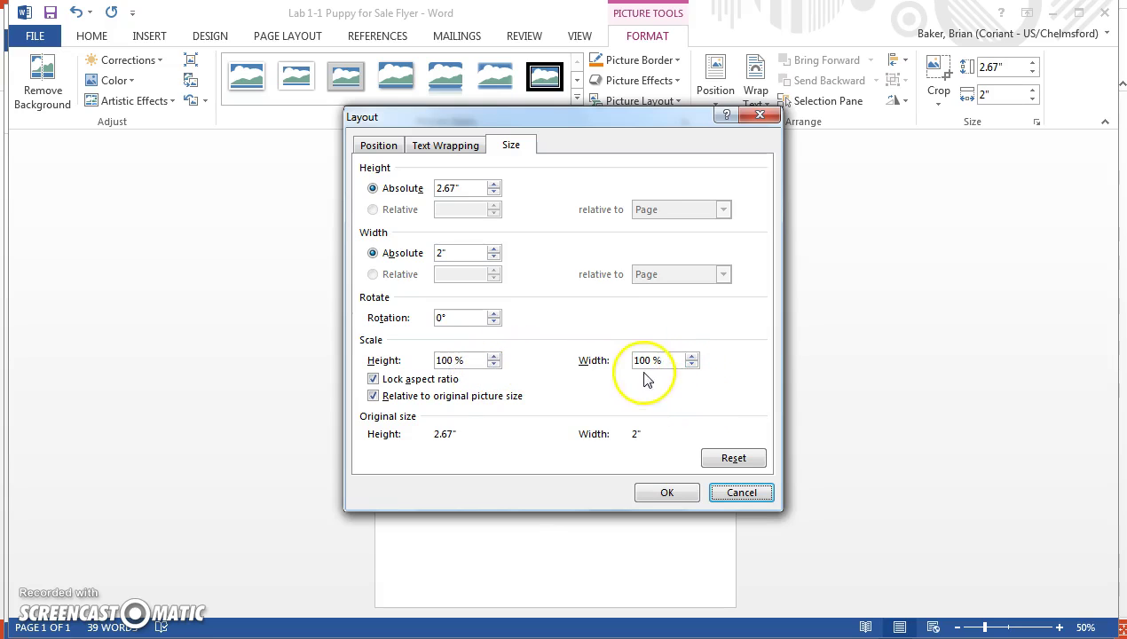
left_click(654, 494)
left_click(495, 347)
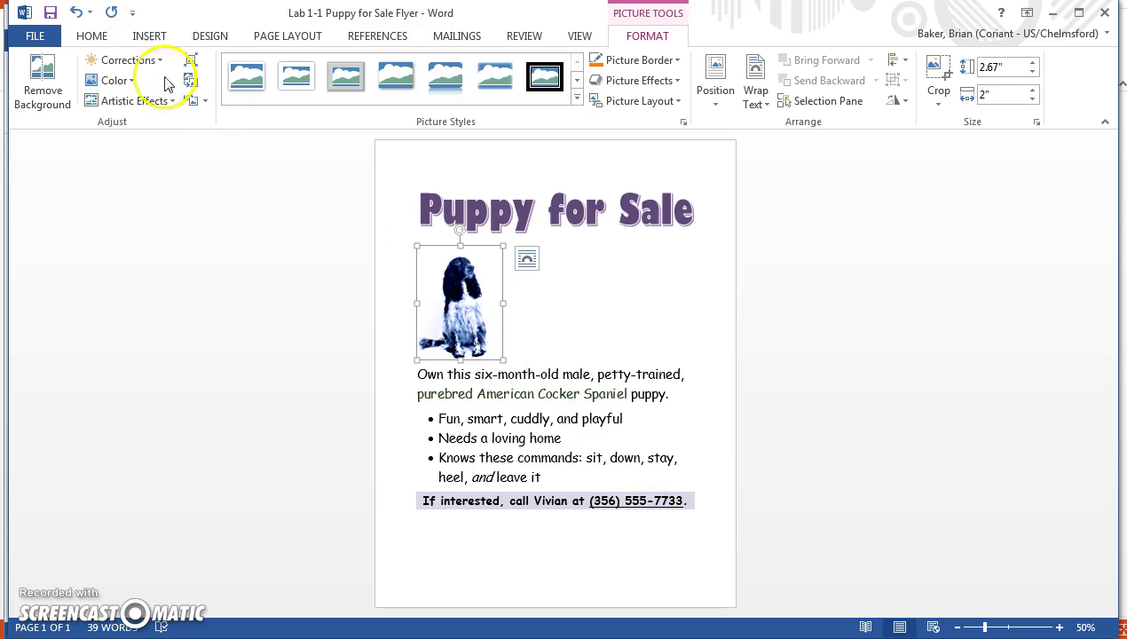
left_click(92, 38)
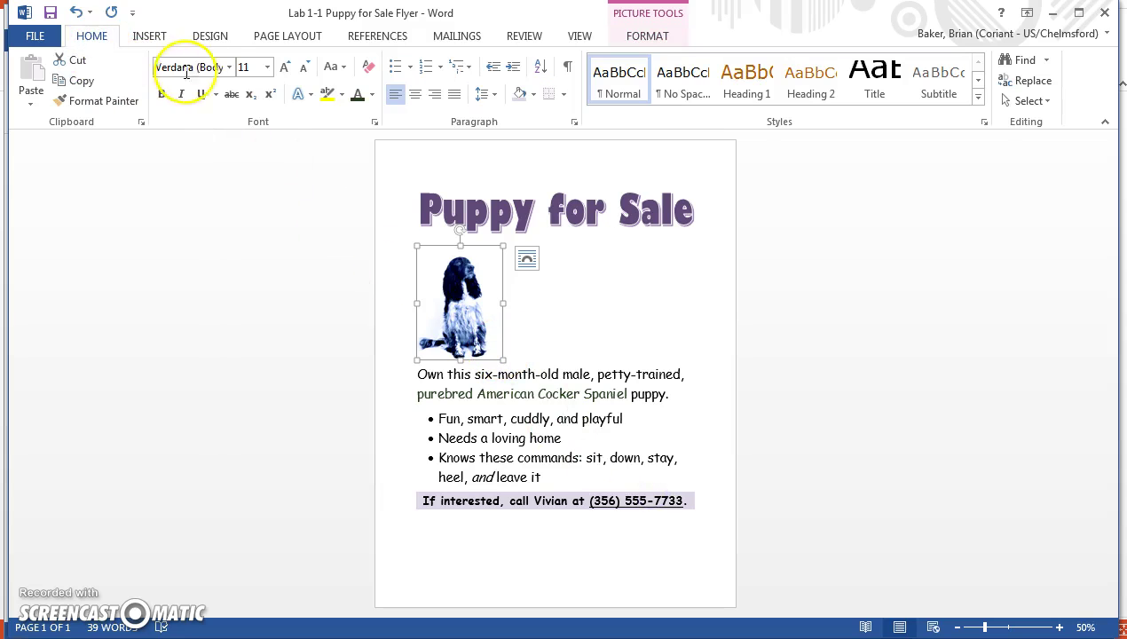
left_click(416, 94)
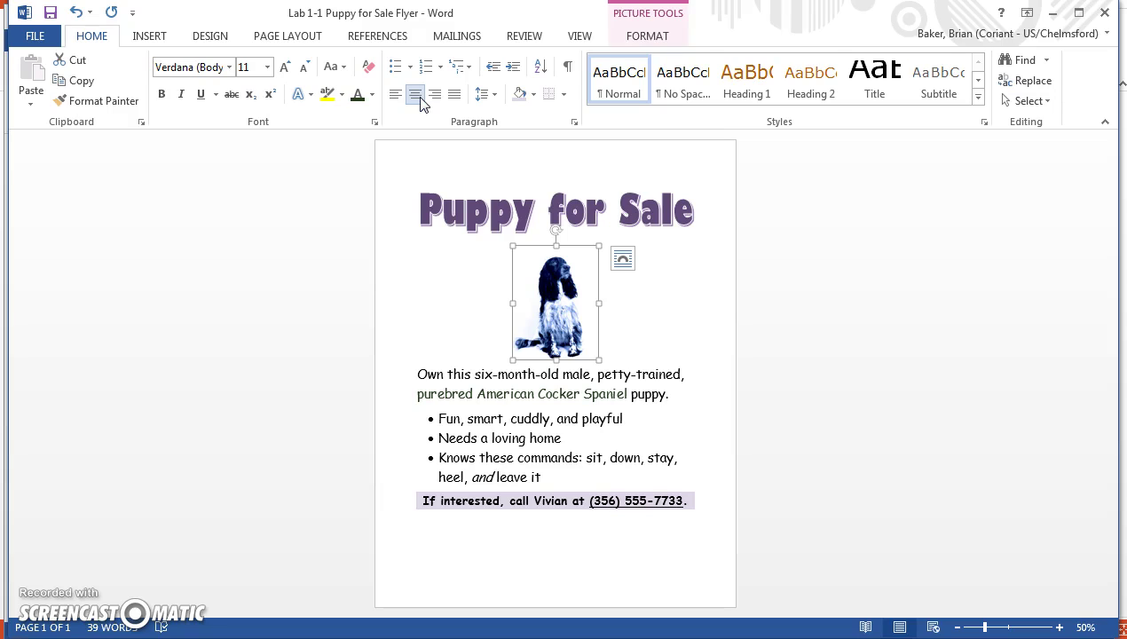
Apply the rotated, white-framed picture style to the spaniel picture.
left_click(647, 35)
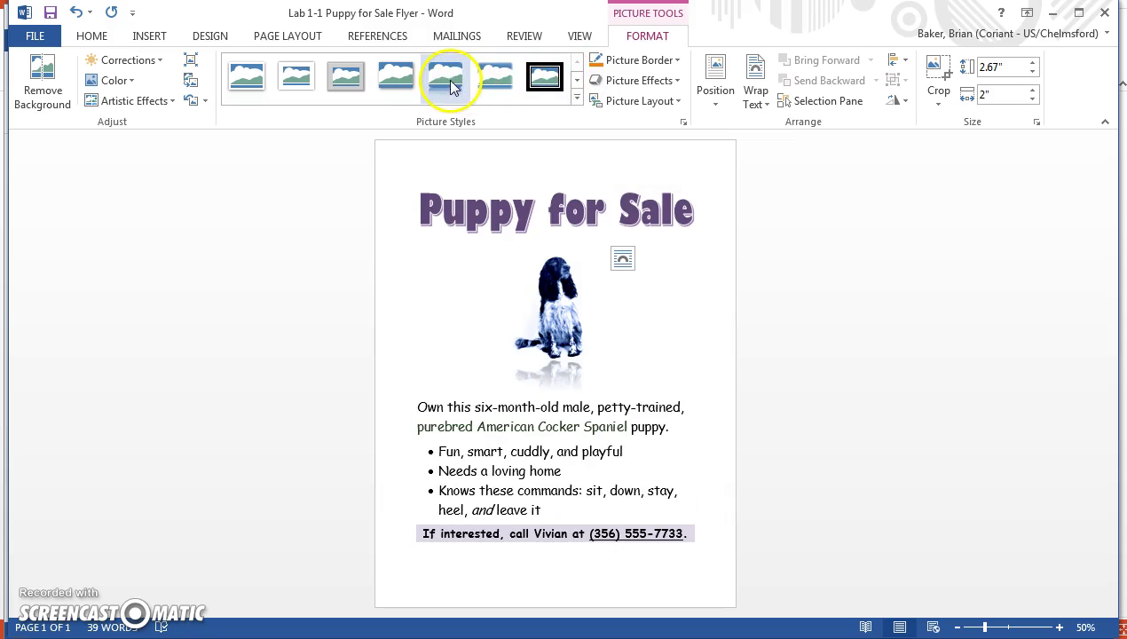
left_click(398, 84)
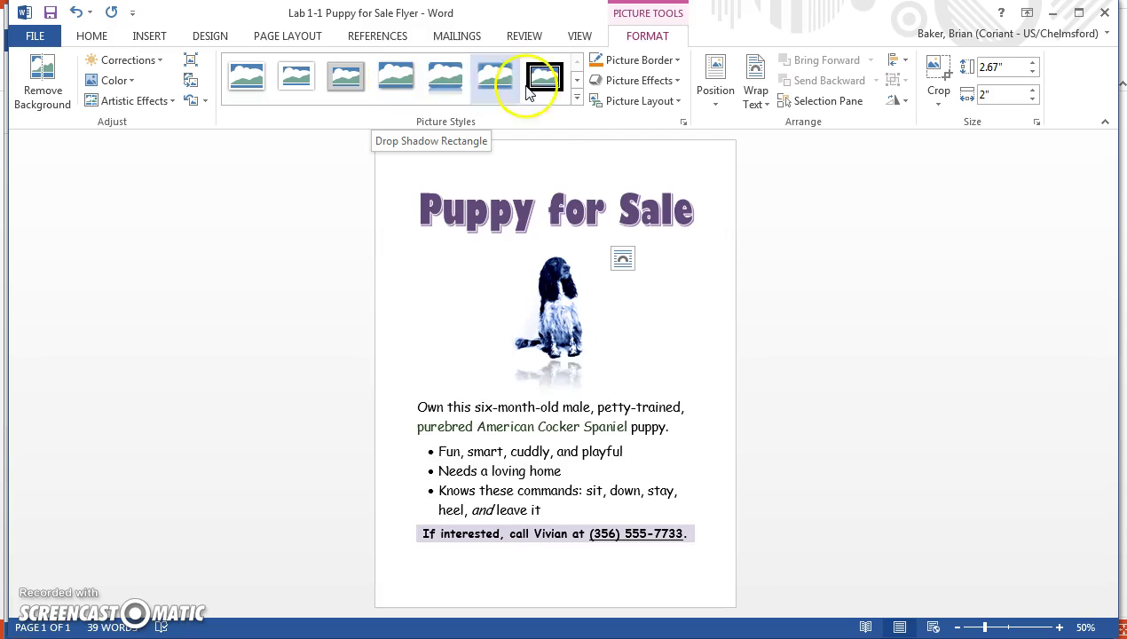
left_click(578, 100)
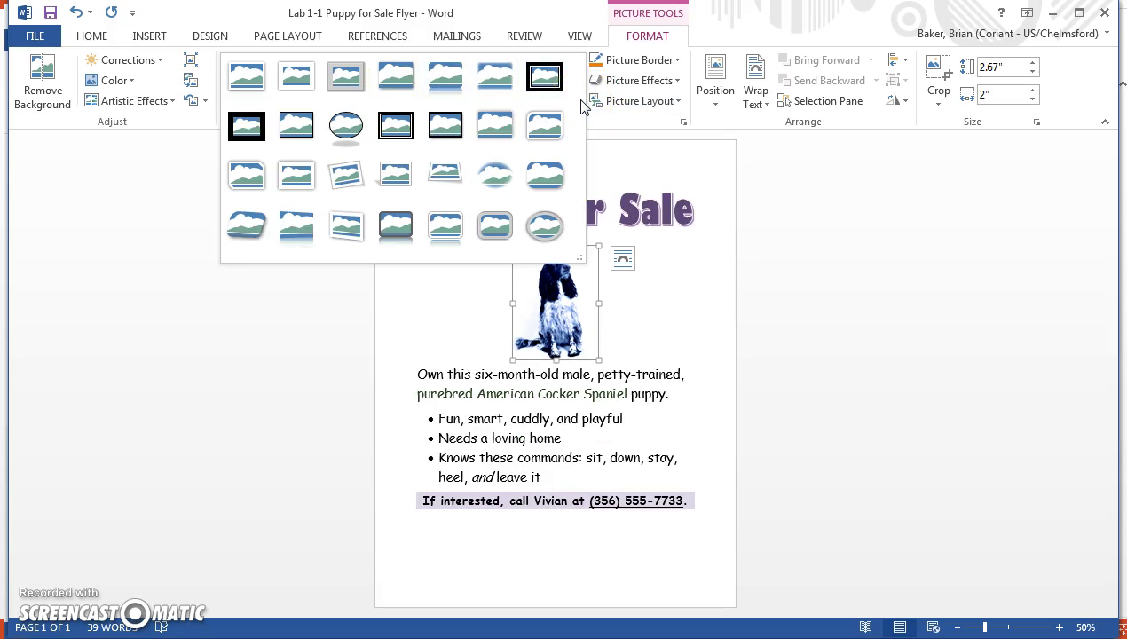
left_click(354, 182)
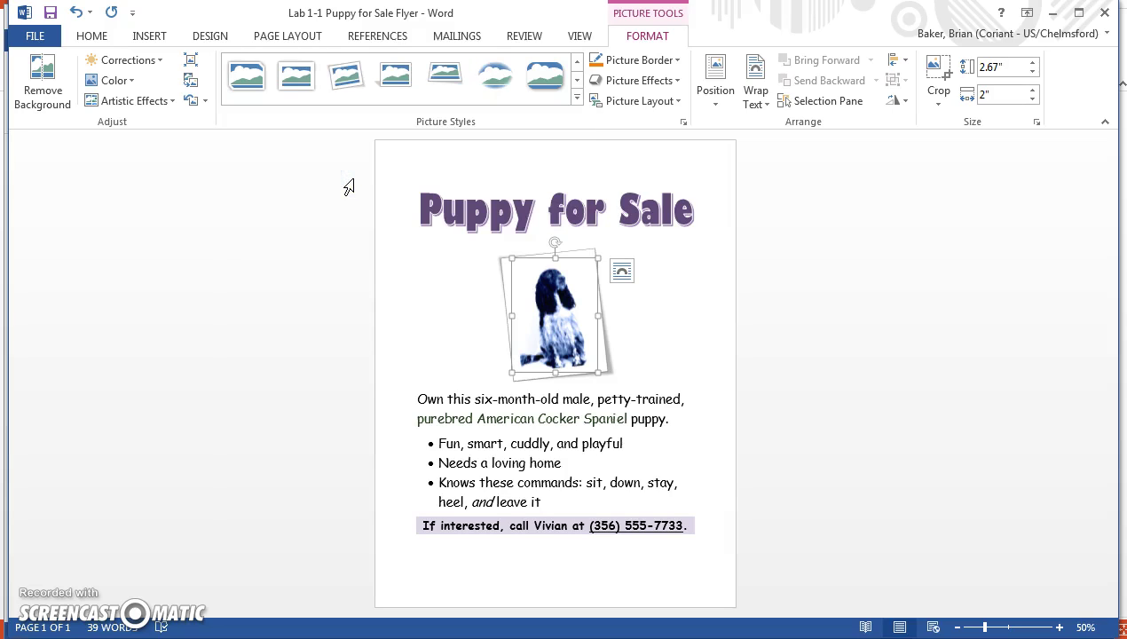
left_click(374, 195)
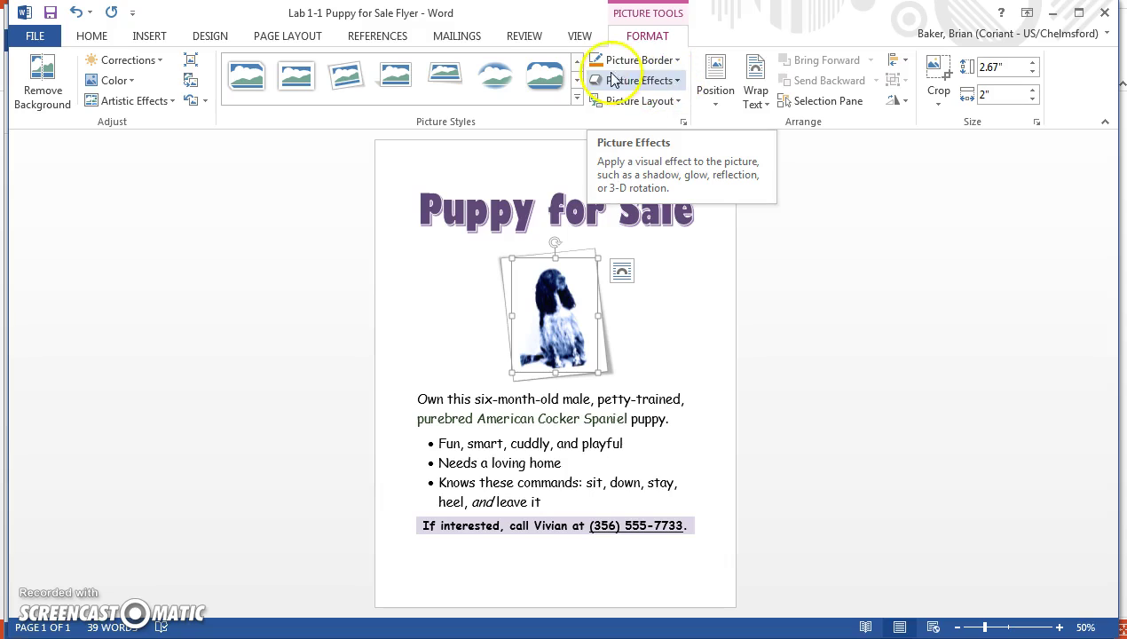
Add the smallest purple glow variation to the spaniel picture as a picture effect.
left_click(679, 81)
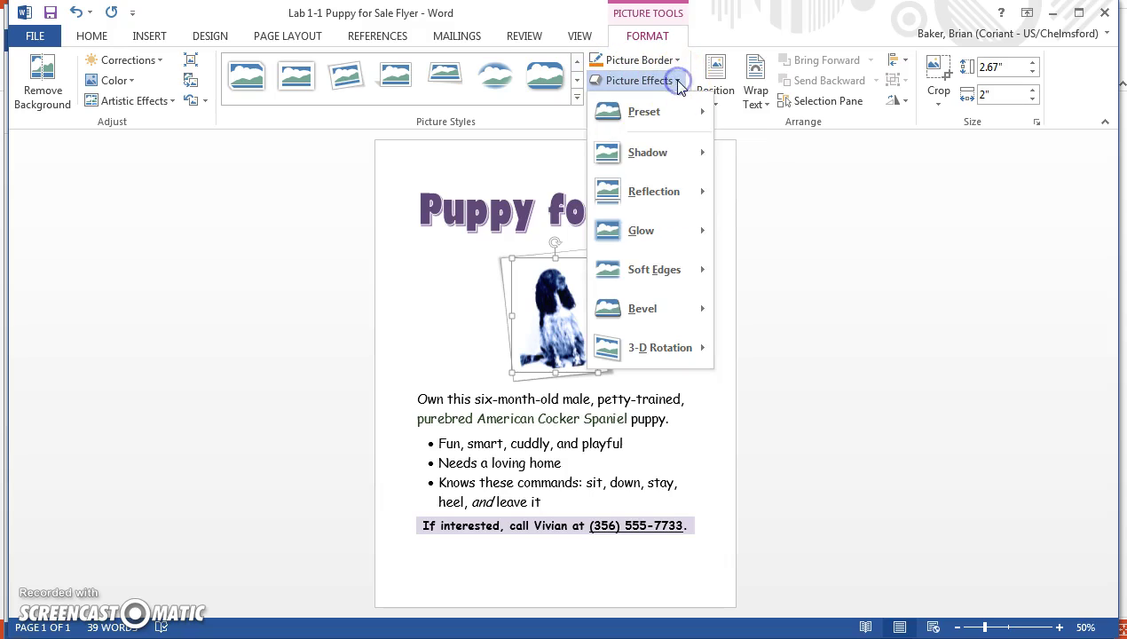
mouse_move(670, 240)
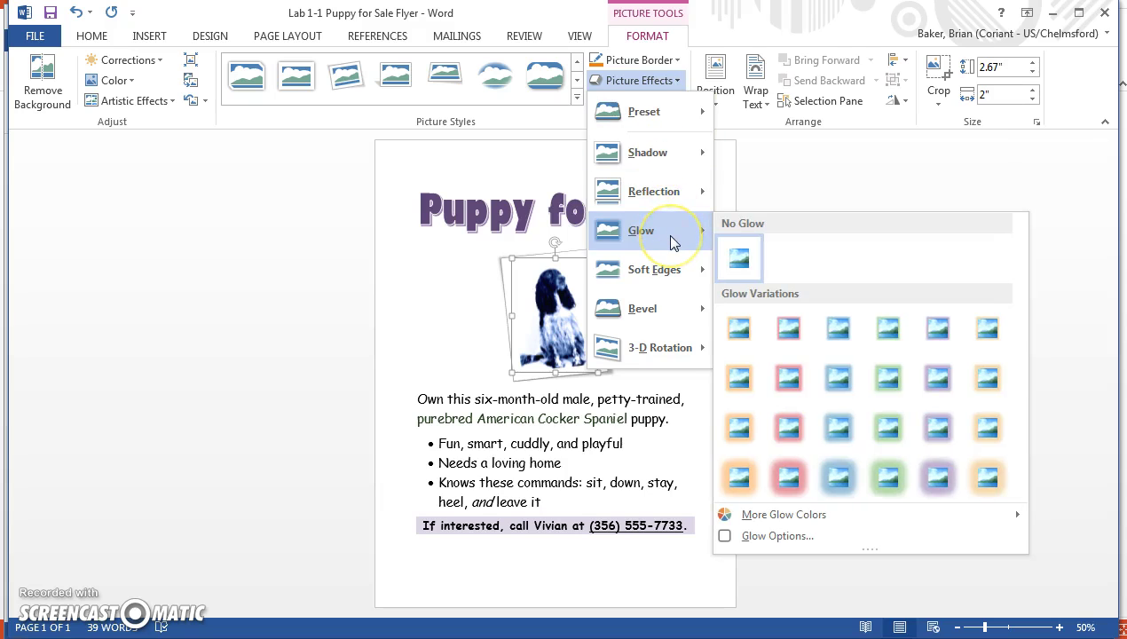
left_click(672, 190)
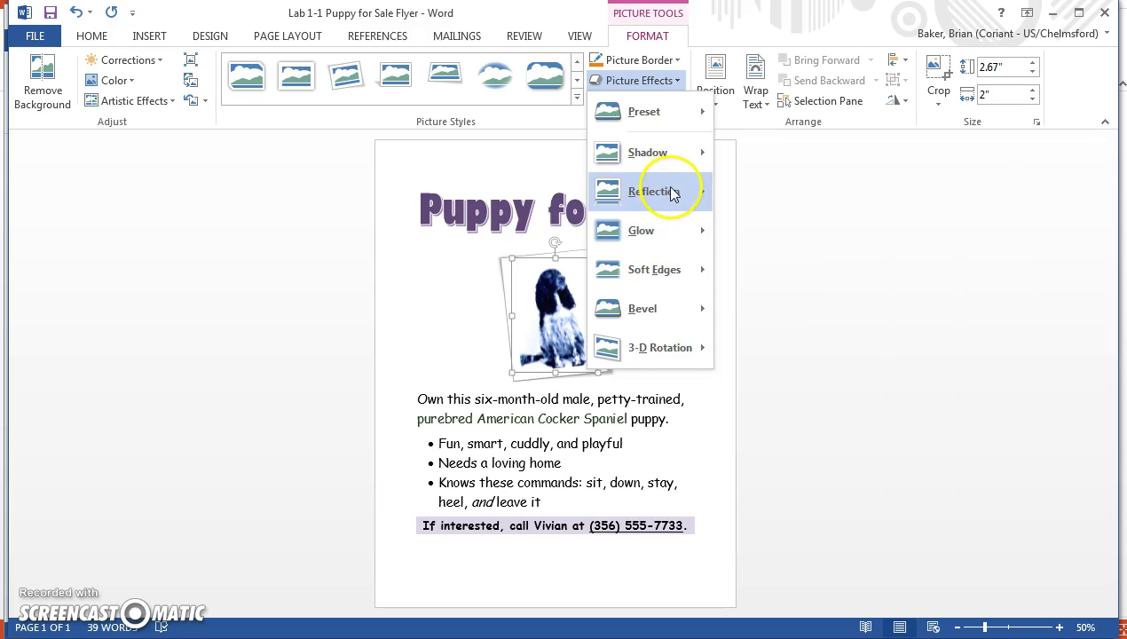
left_click(672, 160)
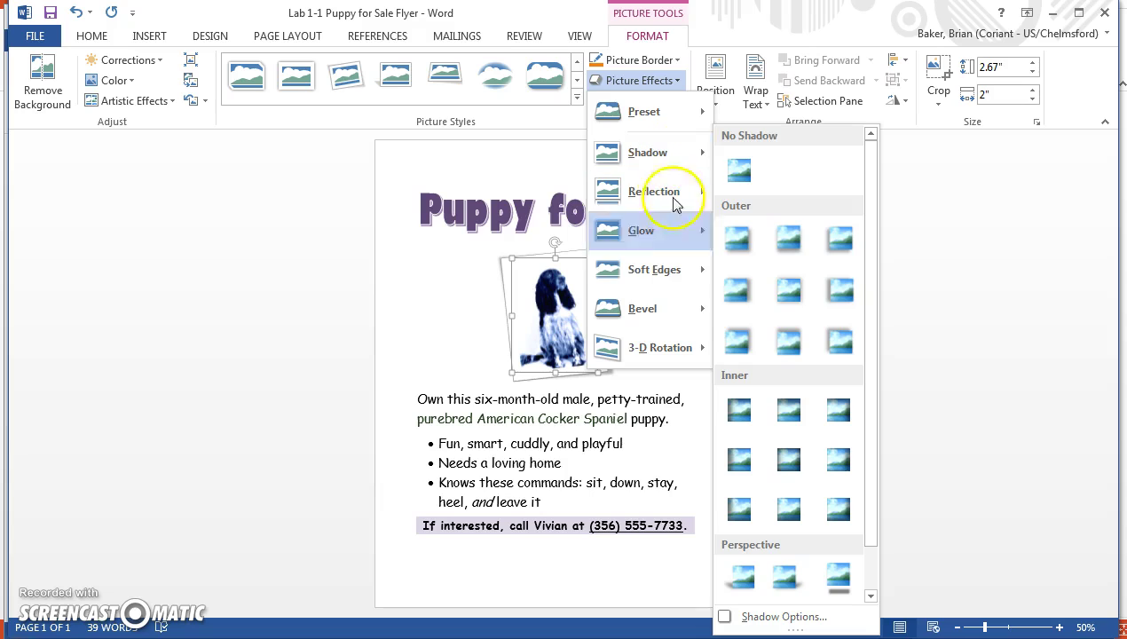
mouse_move(693, 318)
left_click(691, 276)
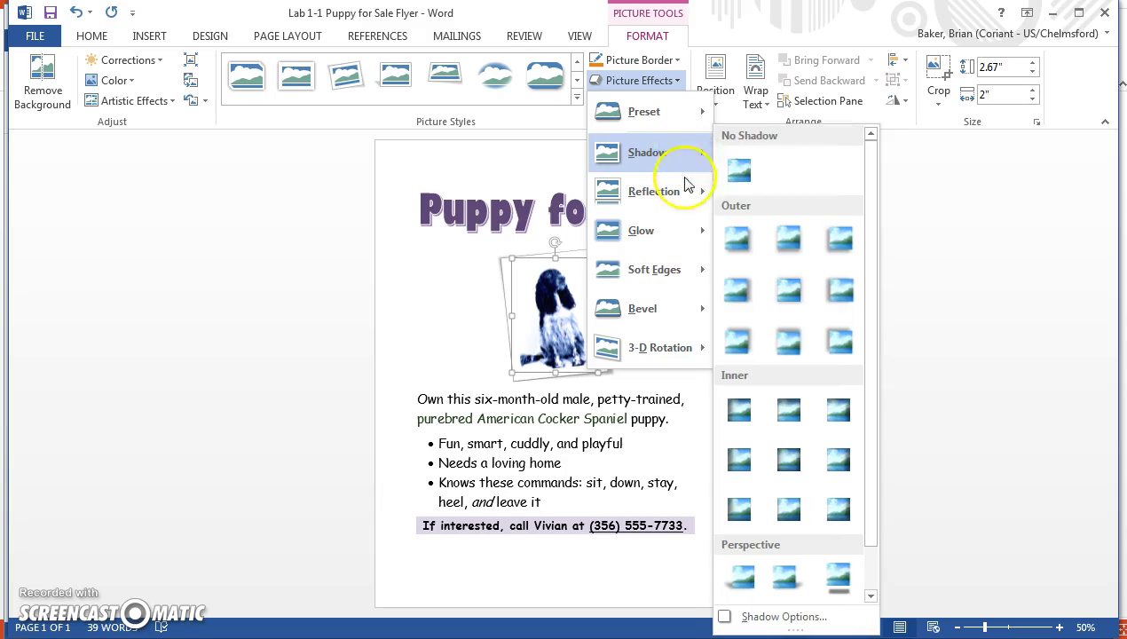
mouse_move(686, 234)
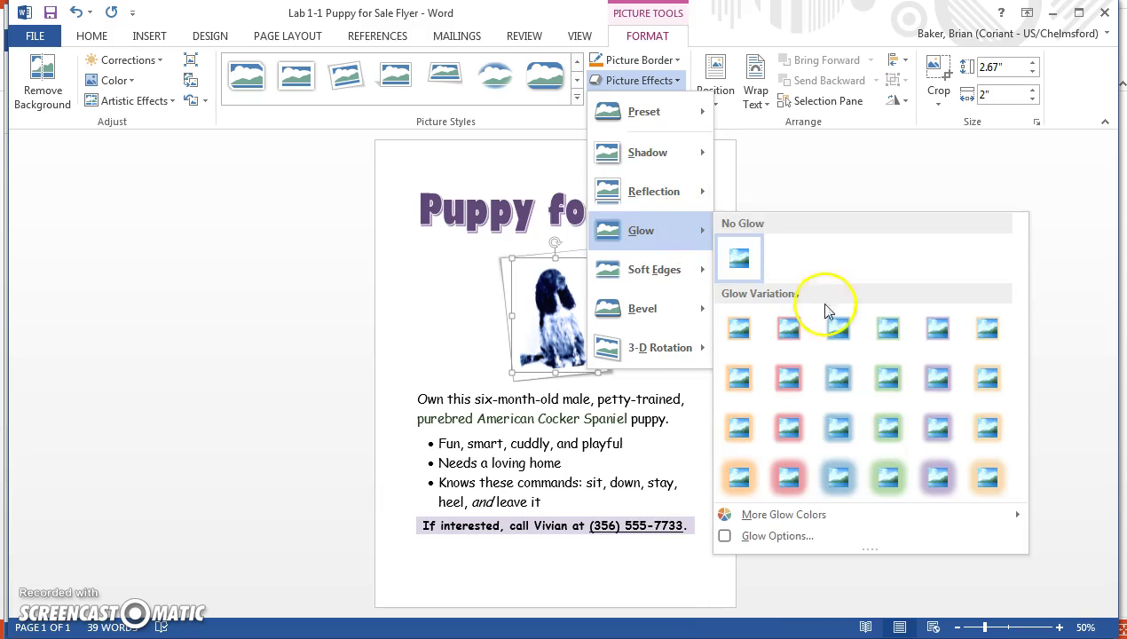
left_click(934, 337)
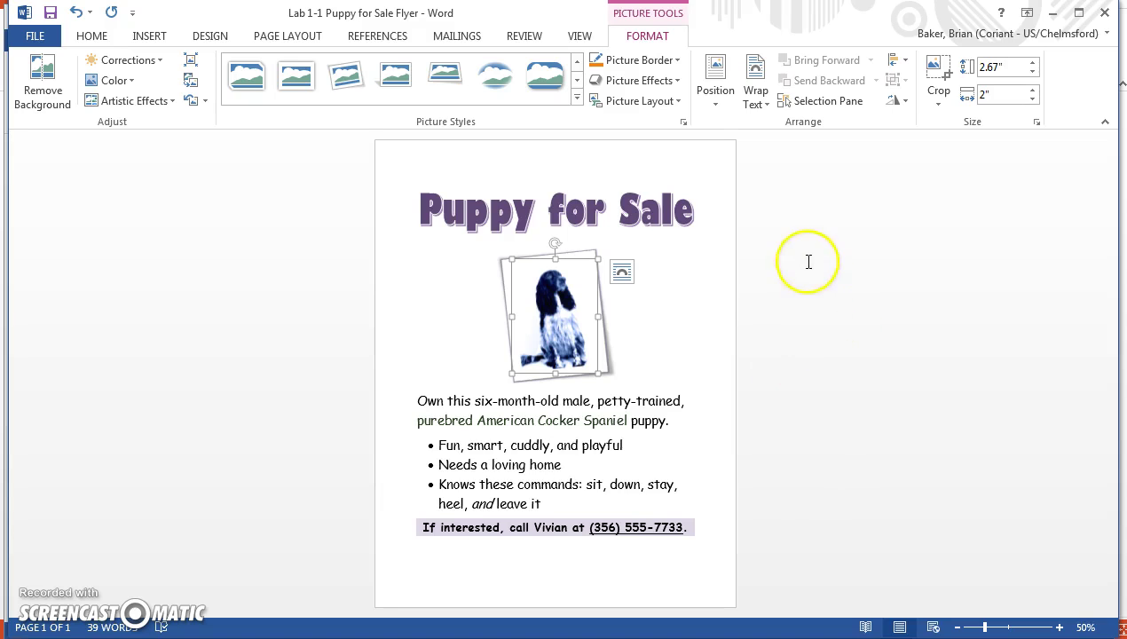
Set the spacing after the "Puppy for Sale" headline paragraph to 0 pt.
left_click(623, 225)
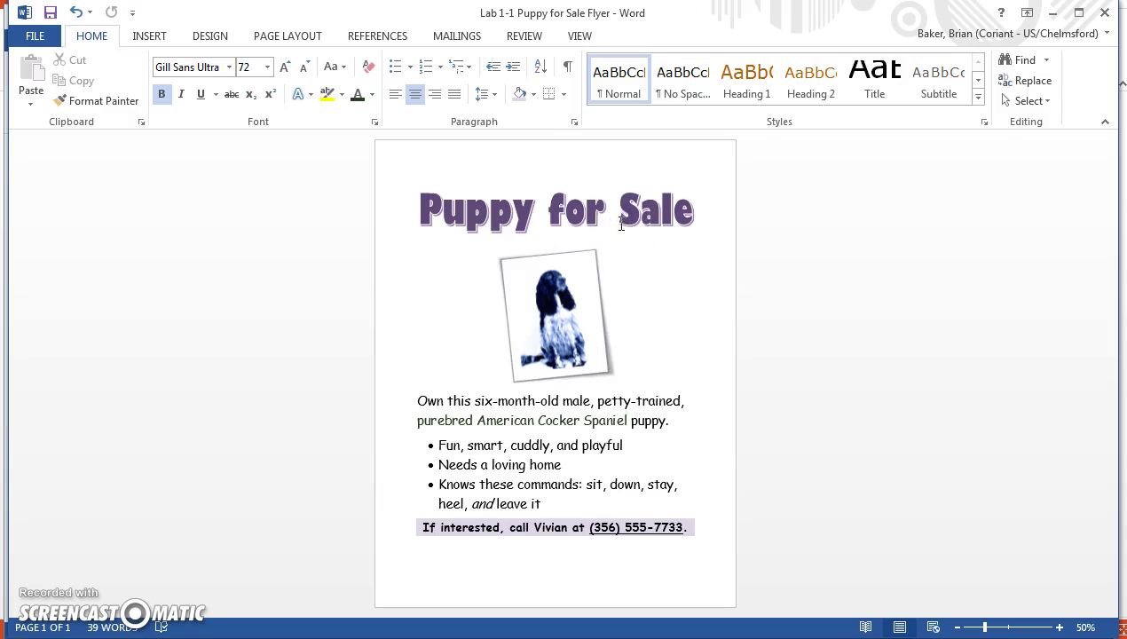
left_click(498, 107)
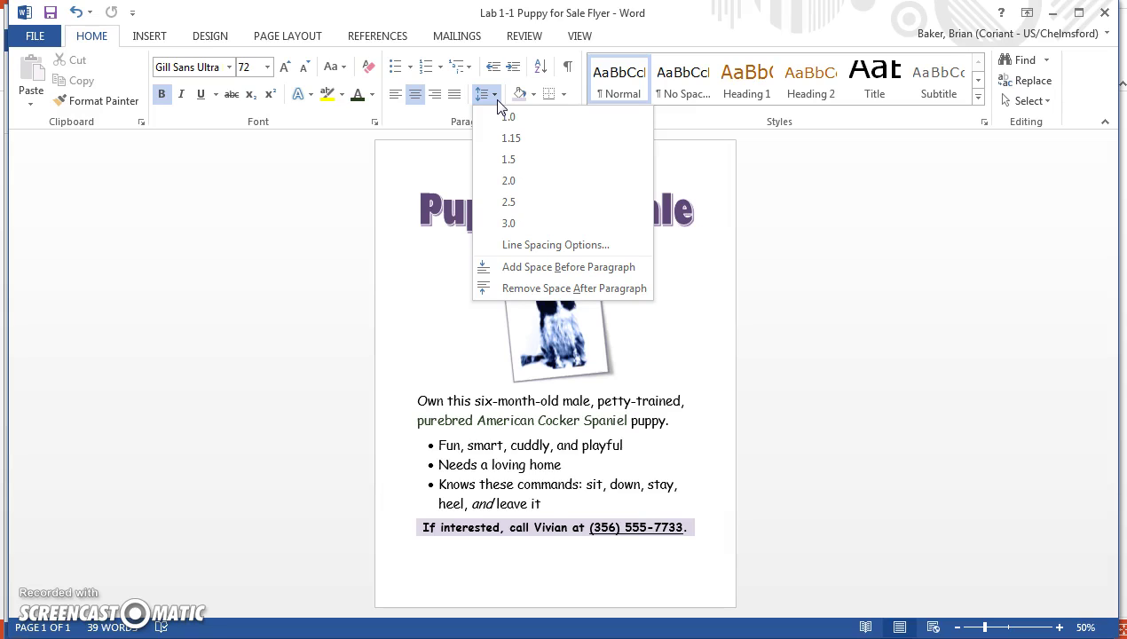
left_click(539, 246)
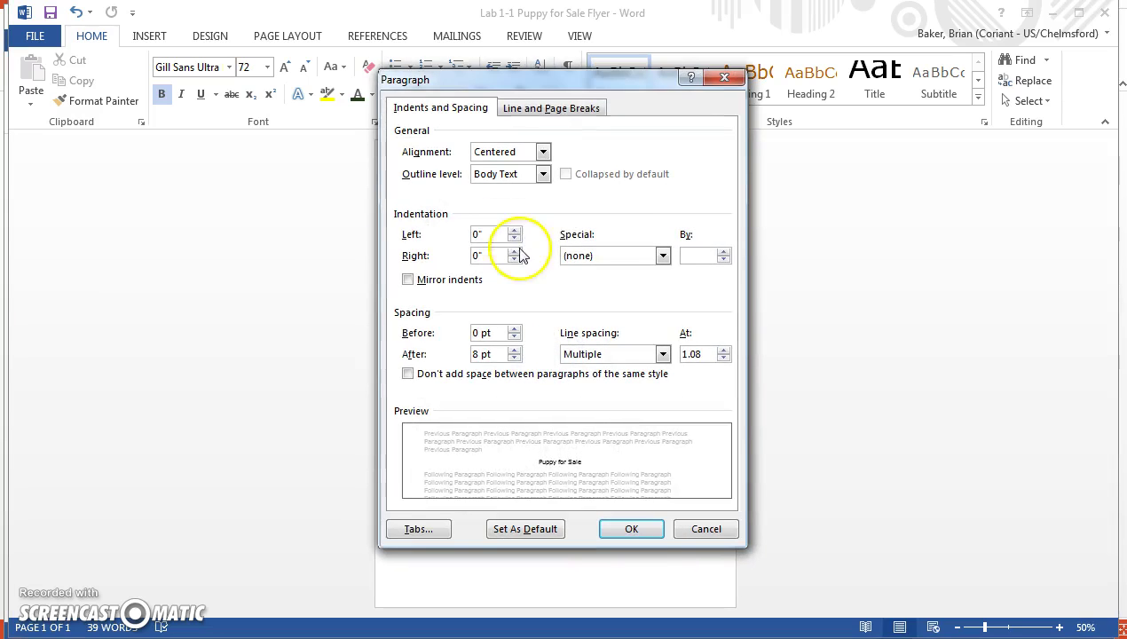
left_click(515, 358)
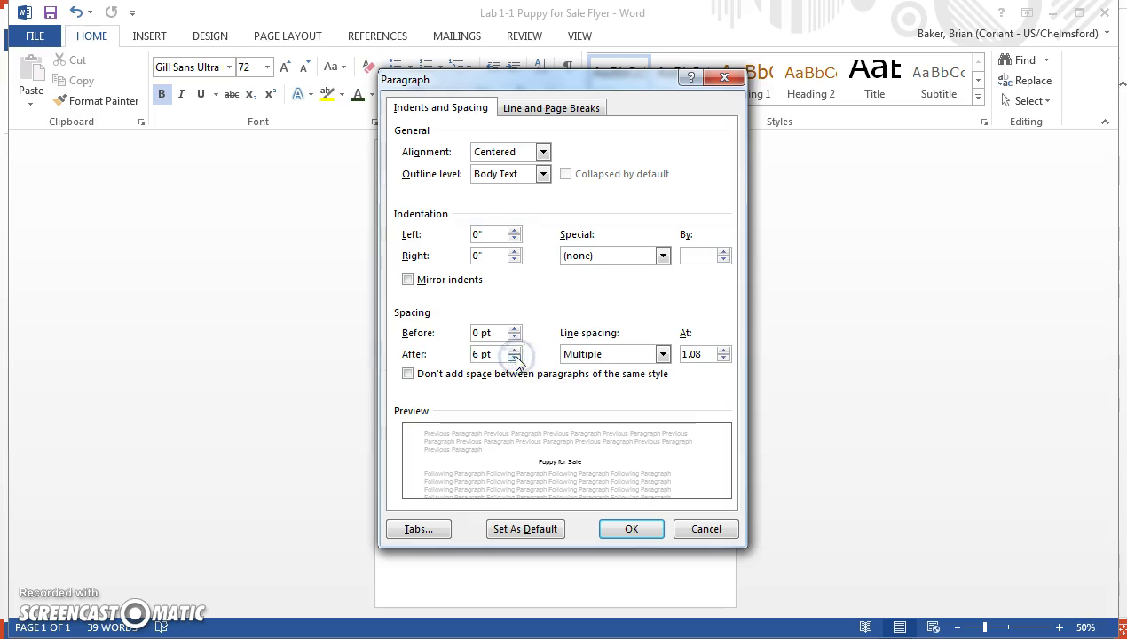
left_click(515, 358)
left_click(639, 531)
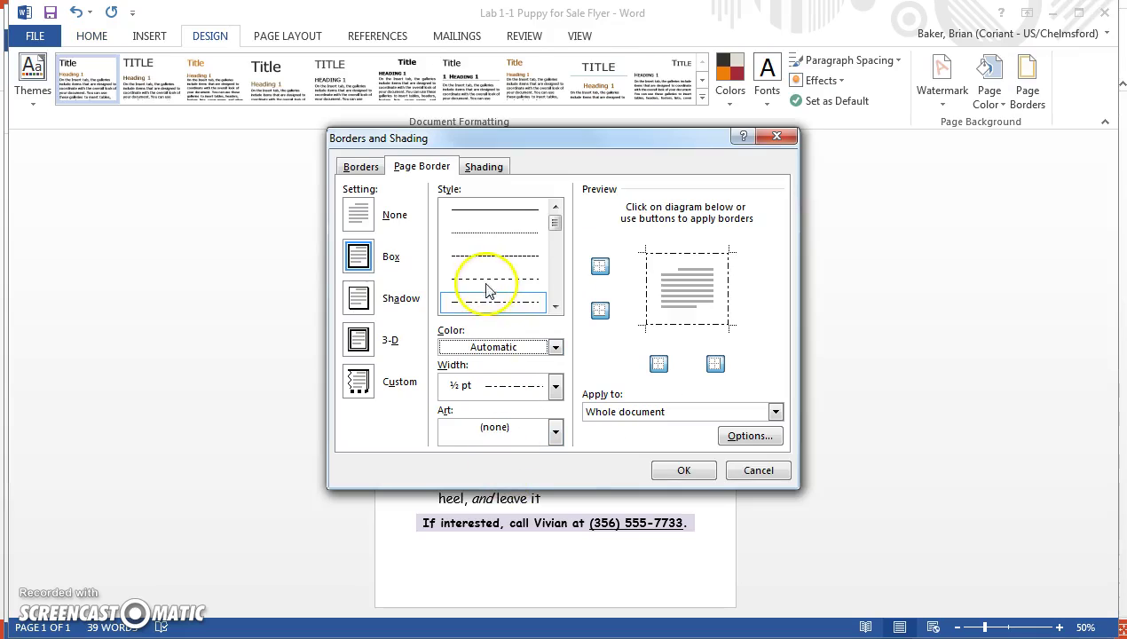
Add a box page border to the whole document with the dash-dot line style, Dark Green, Accent 4 color and 6 pt width.
left_click(493, 303)
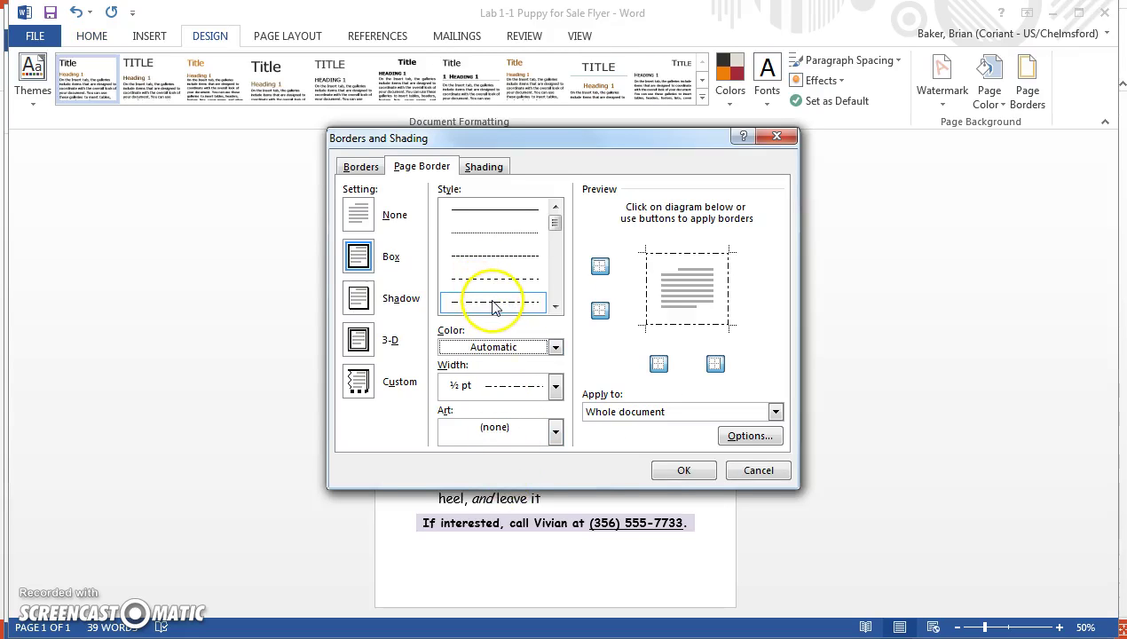
left_click(511, 347)
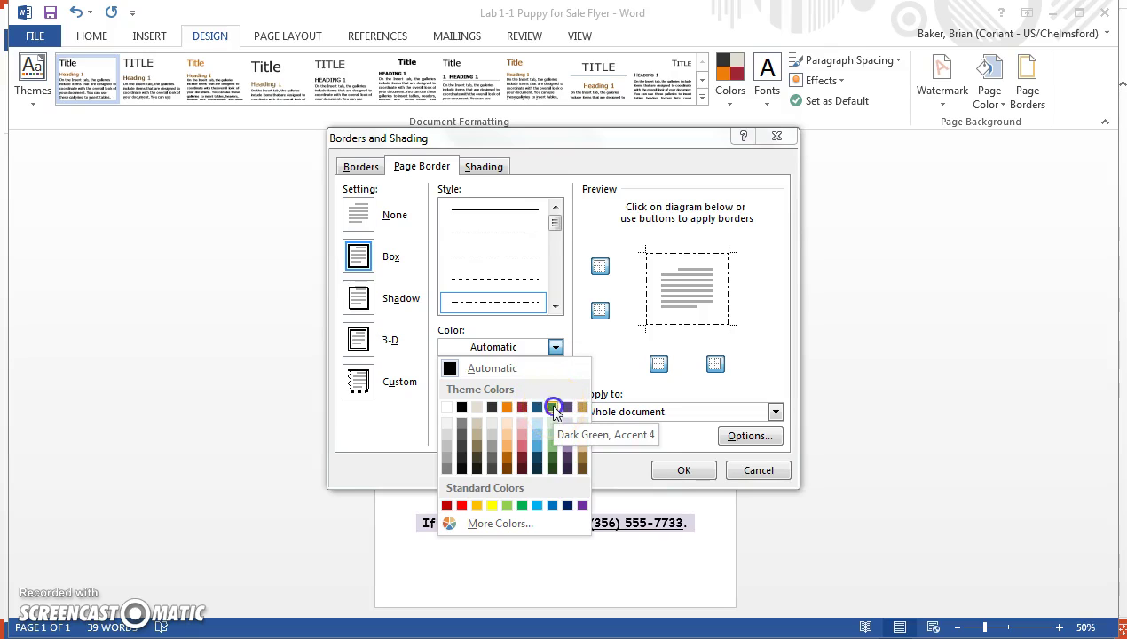
left_click(552, 406)
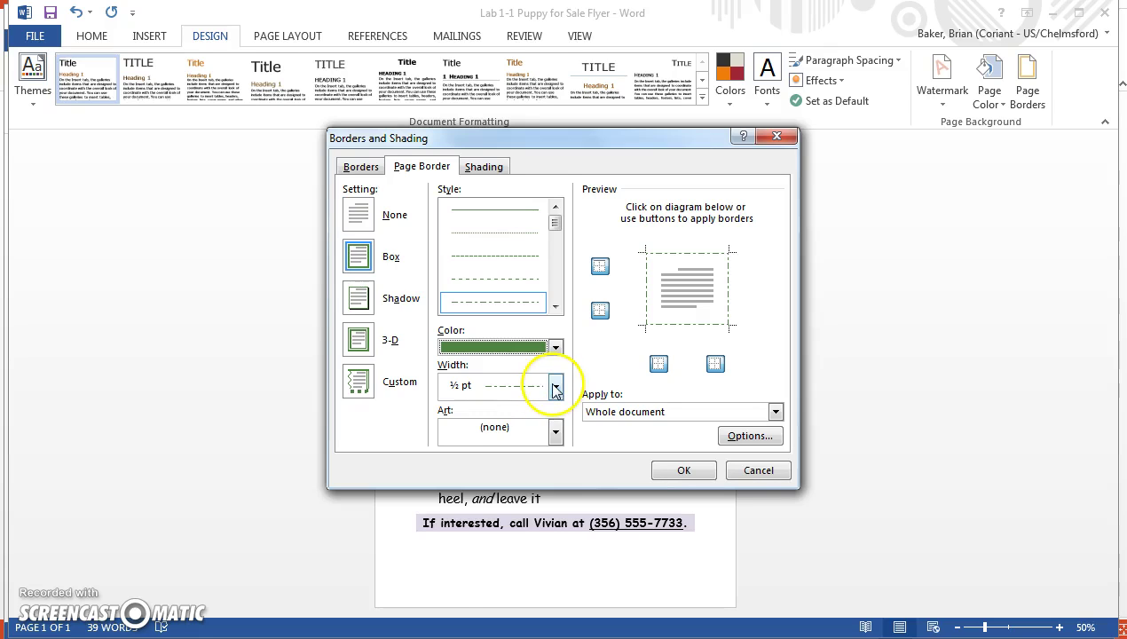
left_click(555, 387)
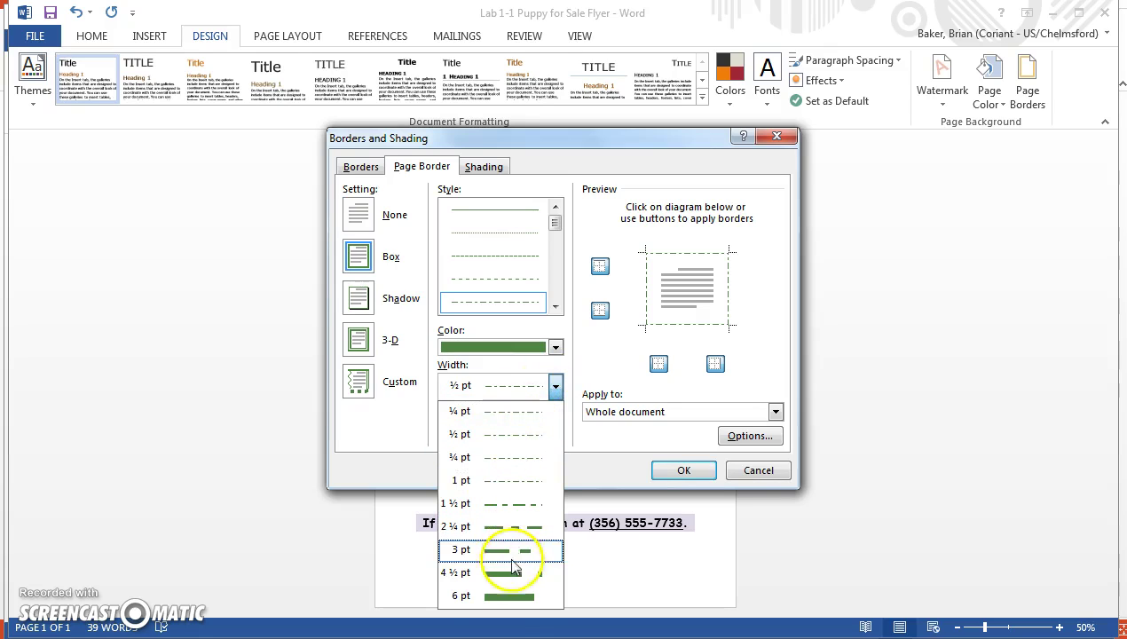
left_click(517, 596)
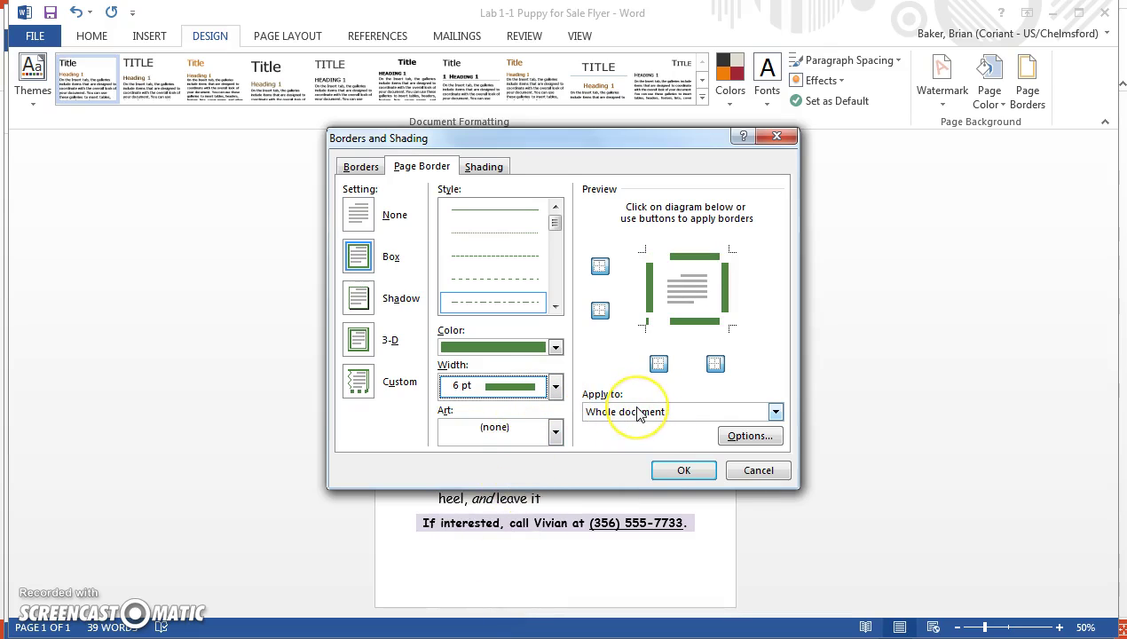
left_click(682, 470)
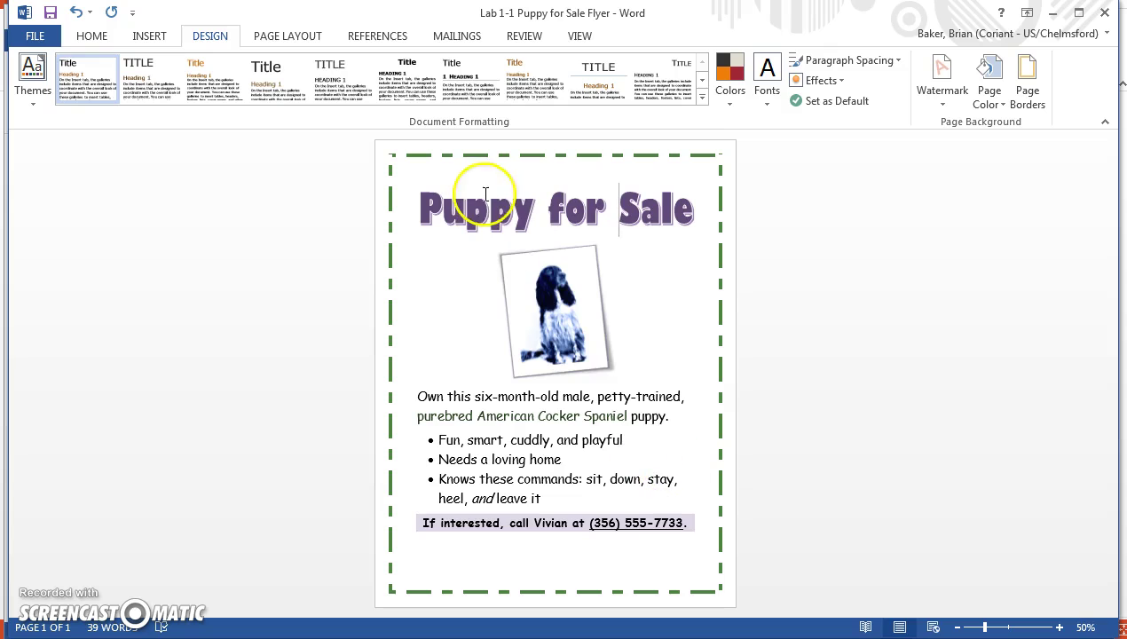
Run a spelling and grammar check on the flyer and save the document.
left_click(524, 39)
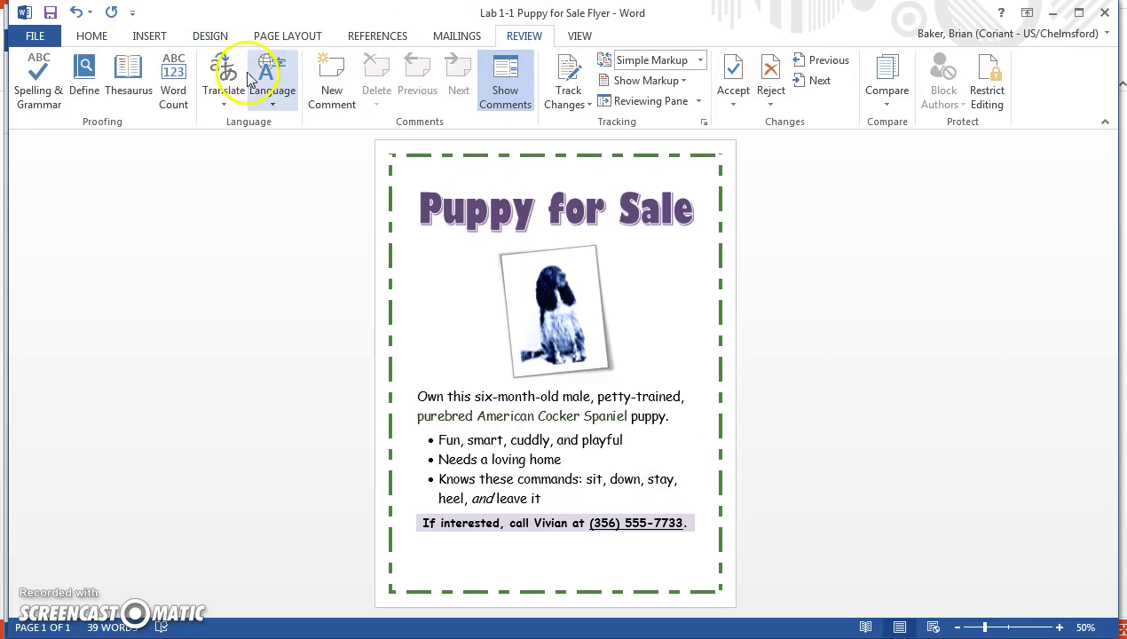
left_click(35, 87)
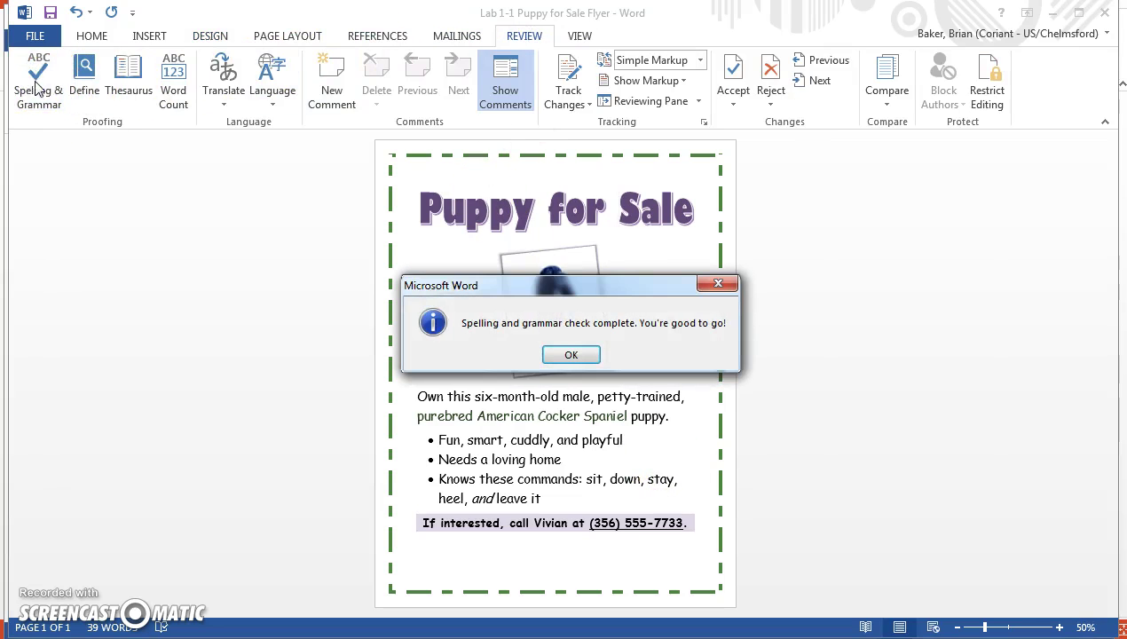
left_click(571, 354)
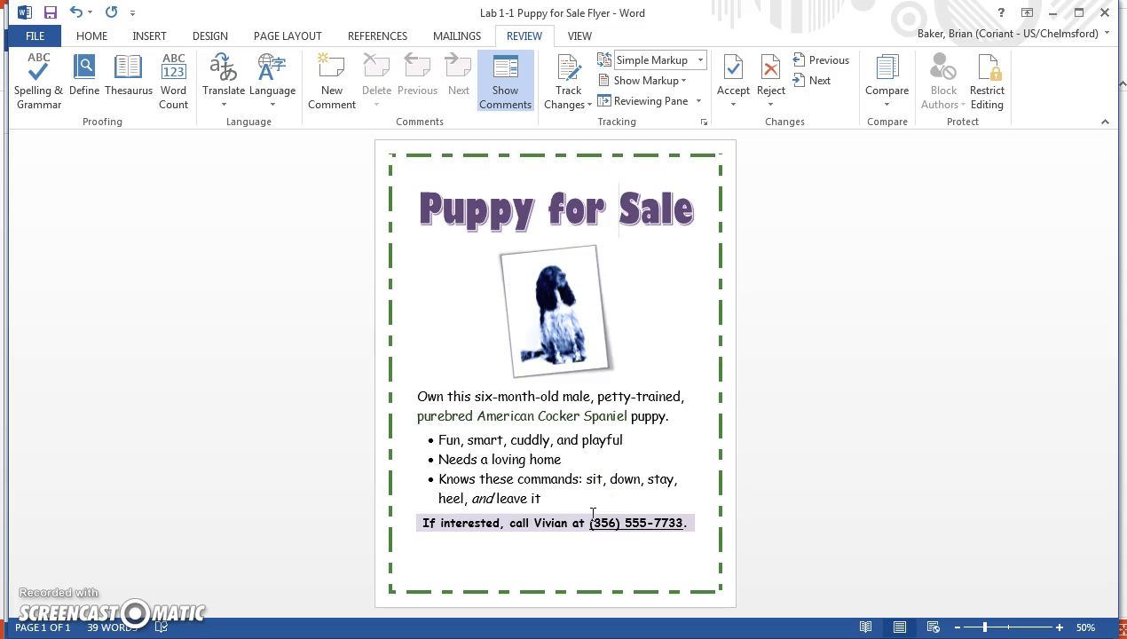
left_click(51, 16)
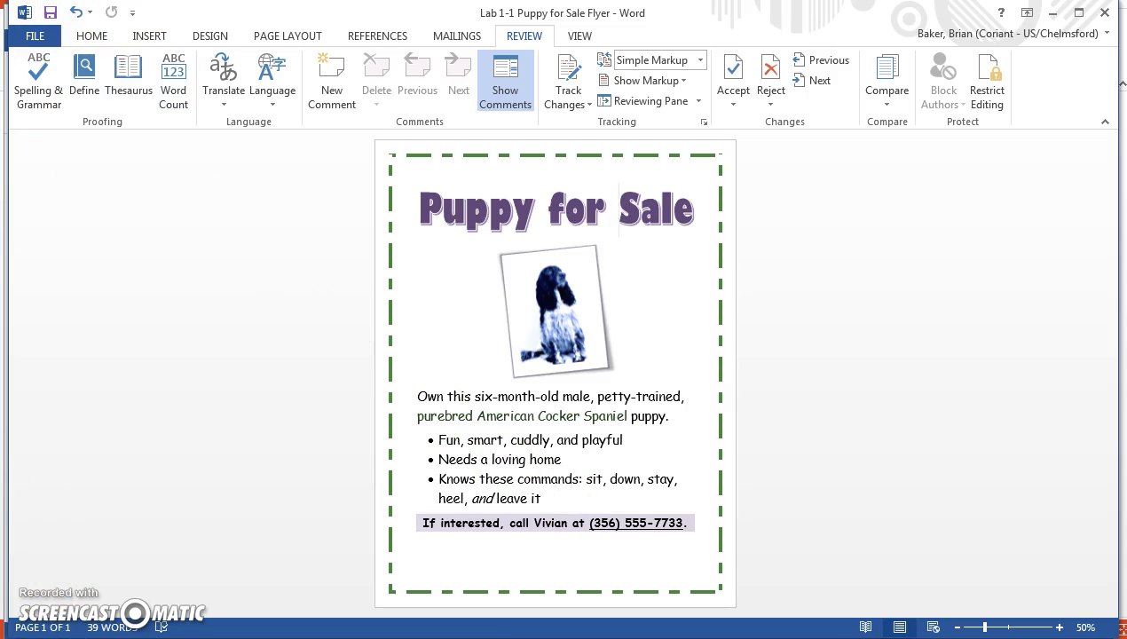